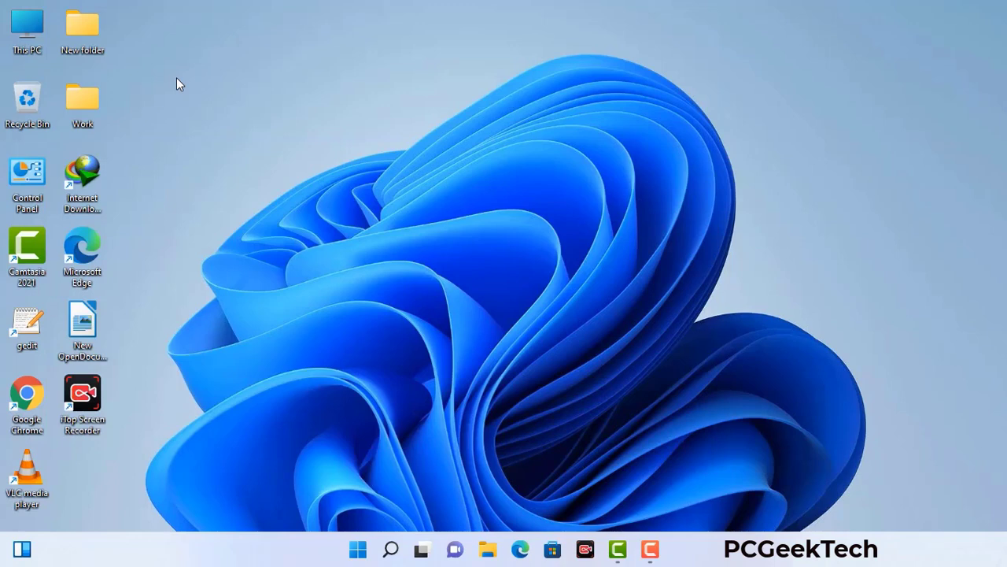
Step: Run msconfig and apply Safe boot with the Network option on the Boot tab
{"action": "key", "text": "super+r"}
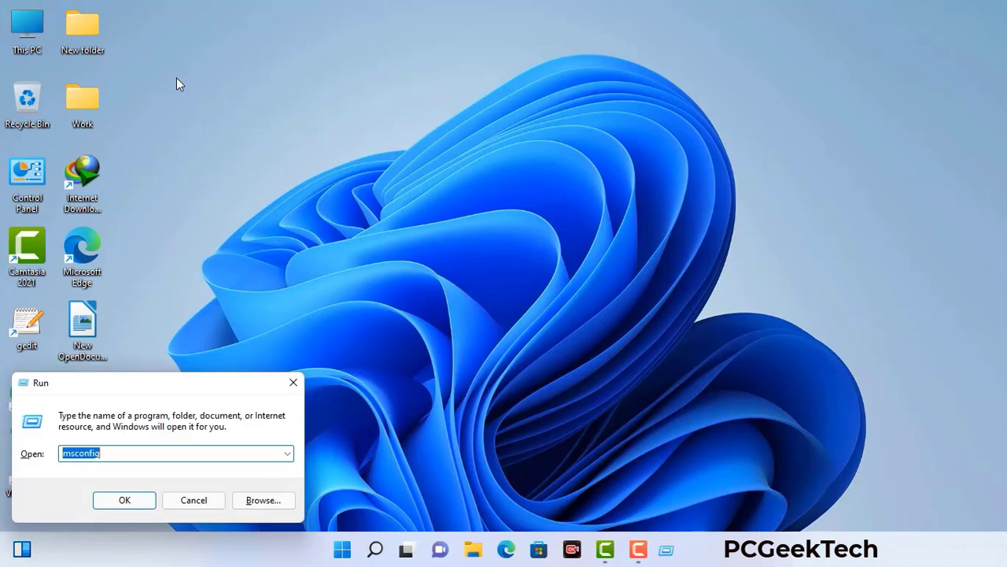
{"action": "left_click_drag", "start_coordinate": [173, 383], "coordinate": [441, 126]}
{"action": "left_click", "coordinate": [401, 196]}
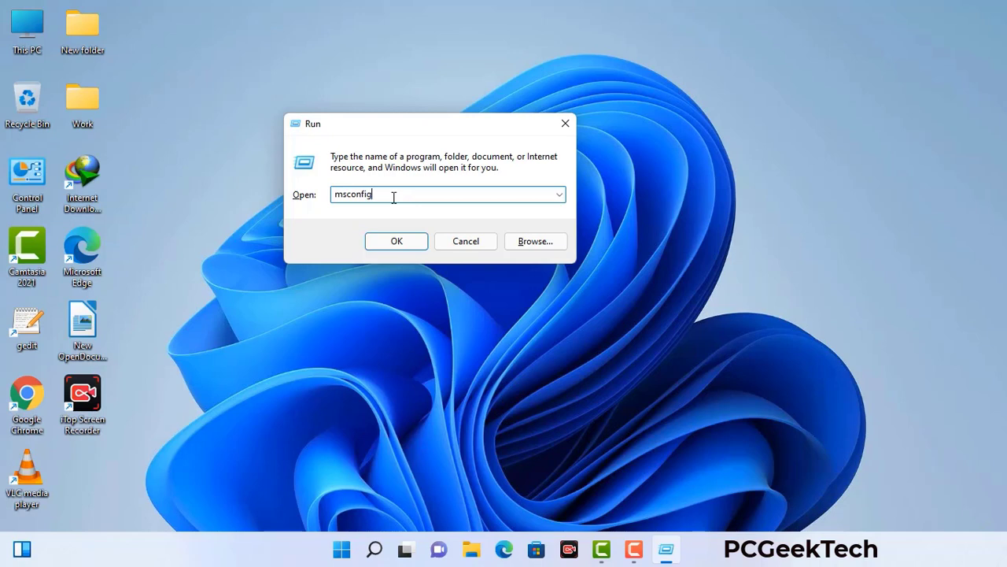
{"action": "left_click", "coordinate": [389, 246]}
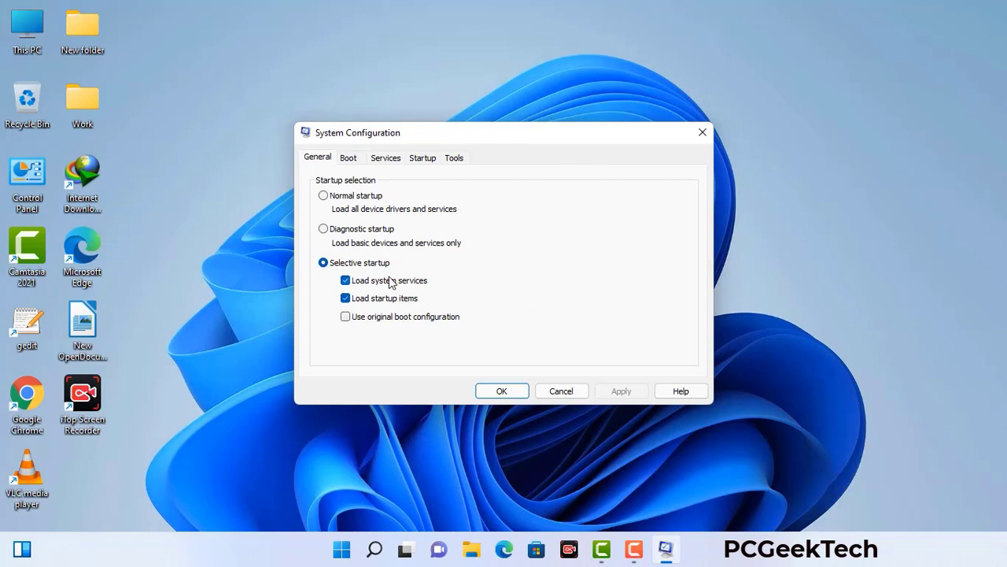
{"action": "left_click", "coordinate": [348, 160]}
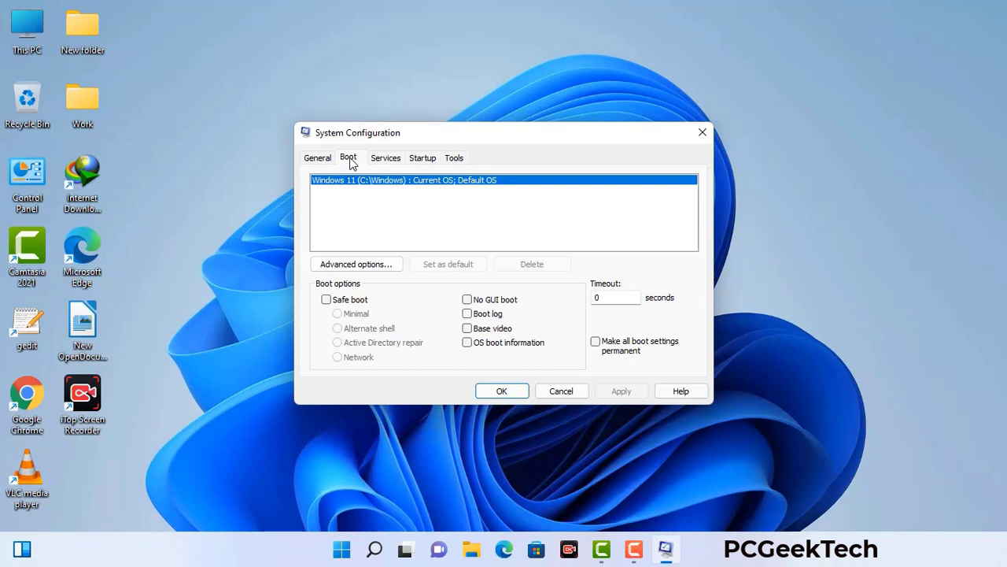
{"action": "left_click", "coordinate": [326, 300]}
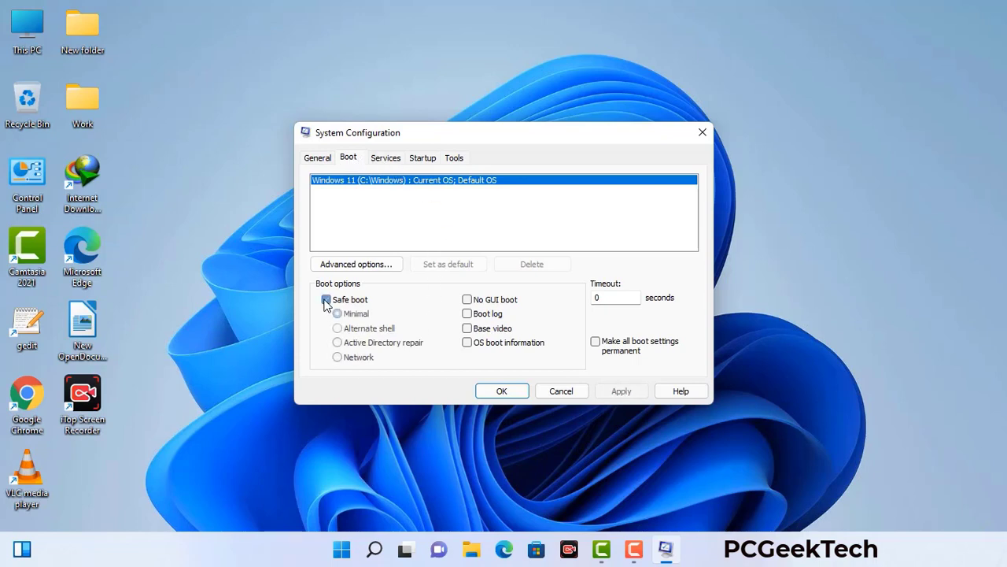
{"action": "left_click", "coordinate": [358, 358]}
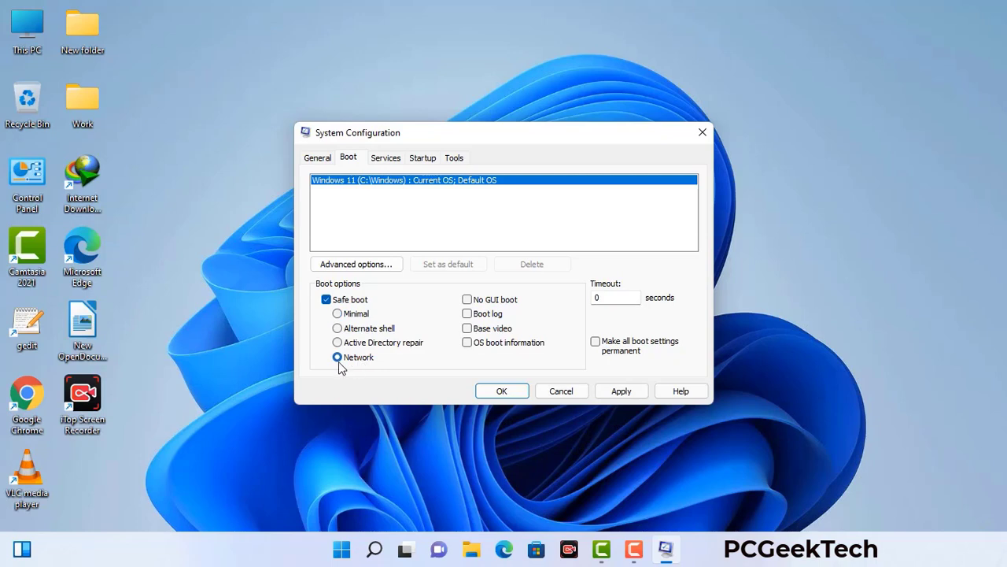
{"action": "left_click", "coordinate": [621, 393]}
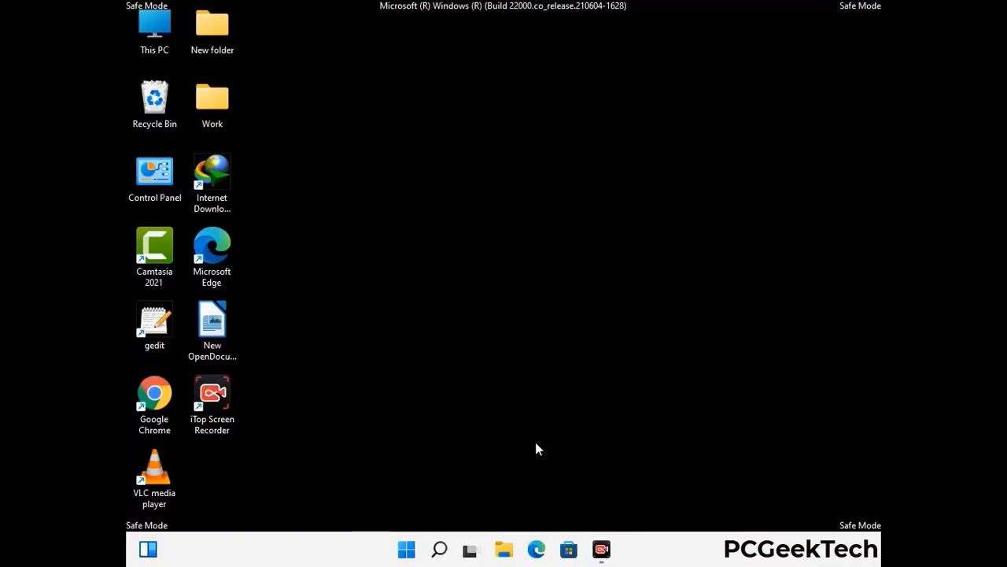
Step: Open Control Panel from its desktop icon to list All Control Panel Items
{"action": "double_click", "coordinate": [155, 186]}
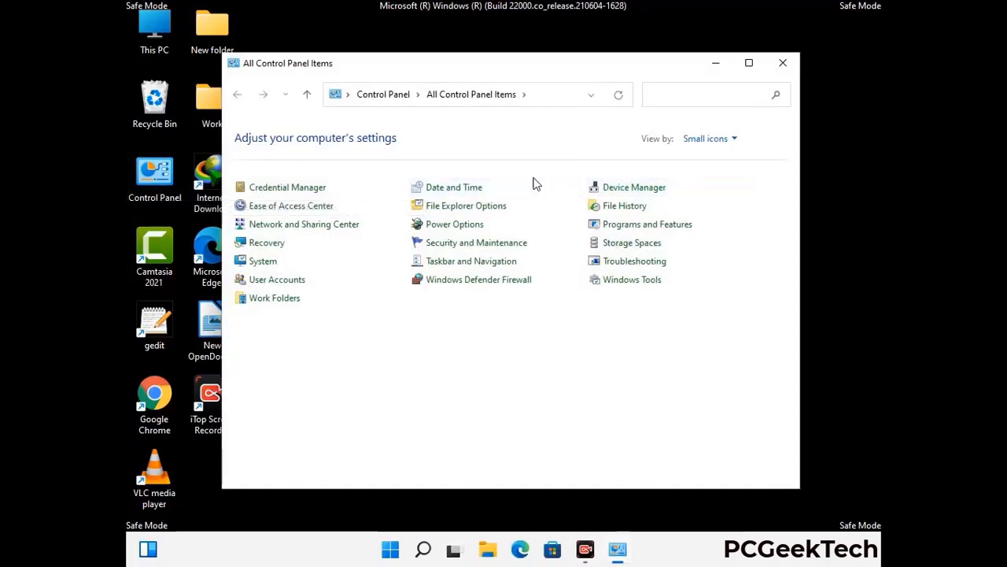
Step: Enable 'Show hidden files, folders, and drives' in File Explorer Options and close Control Panel
{"action": "left_click", "coordinate": [486, 206]}
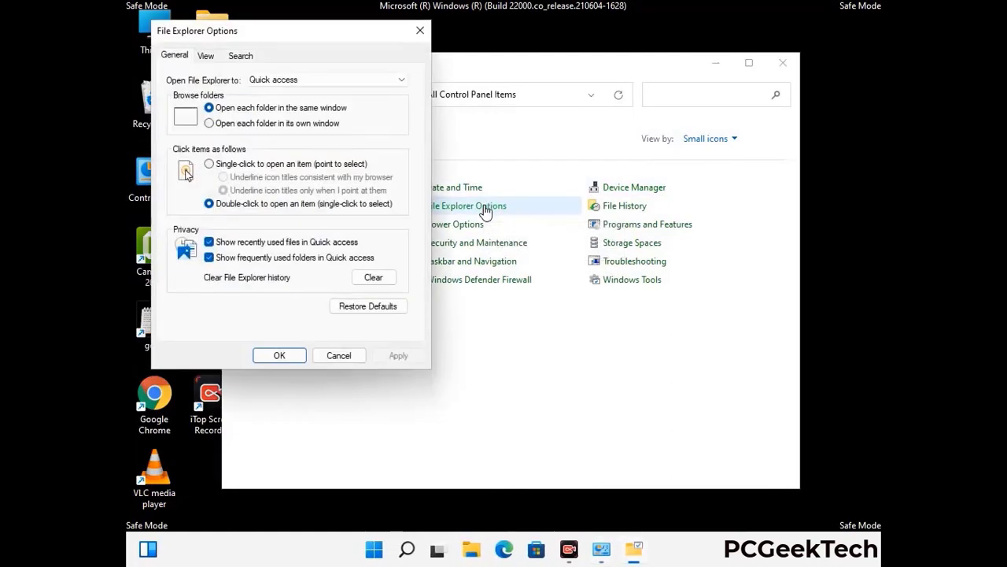
{"action": "left_click", "coordinate": [206, 56]}
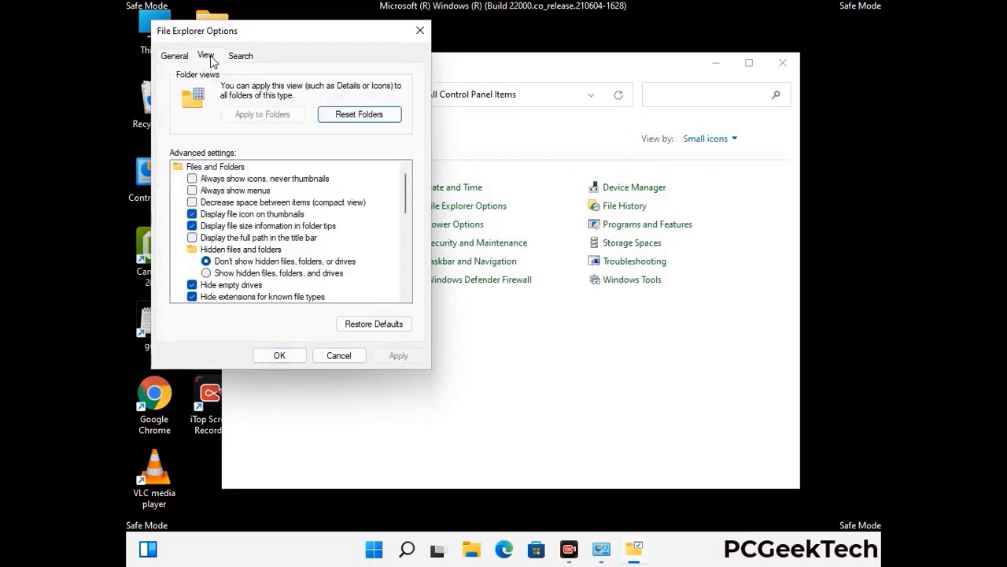
{"action": "left_click", "coordinate": [206, 273]}
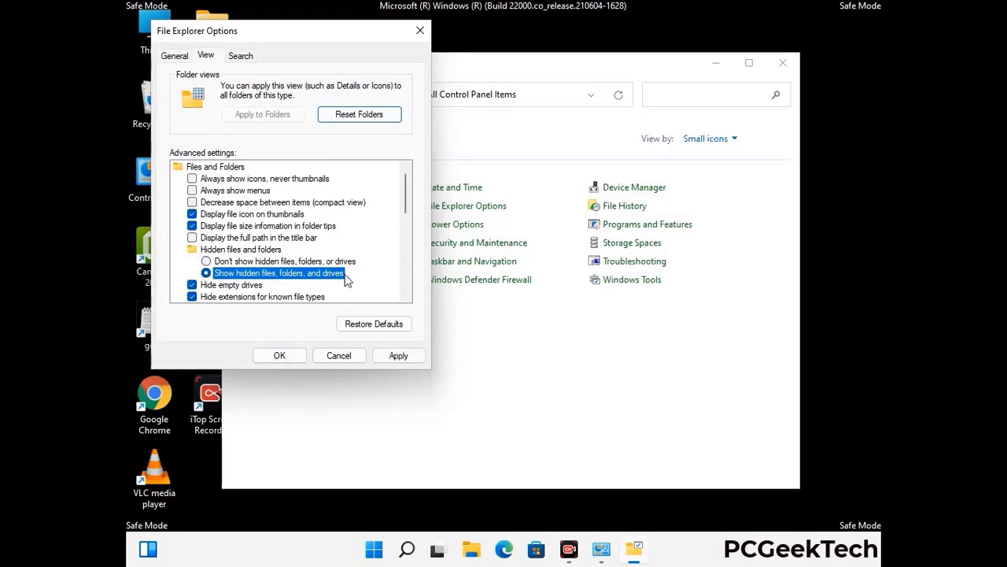
{"action": "left_click", "coordinate": [397, 357]}
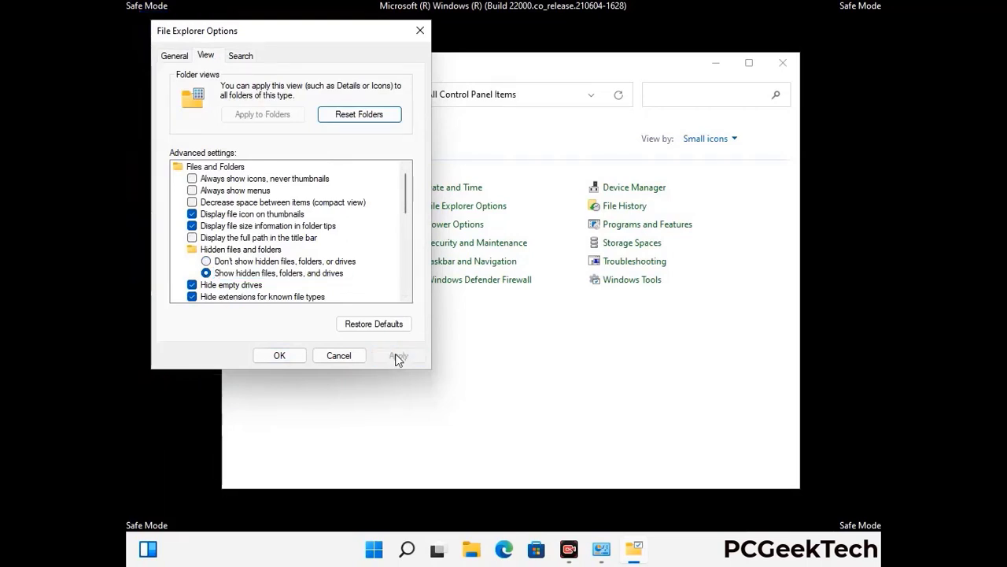
{"action": "left_click", "coordinate": [265, 358]}
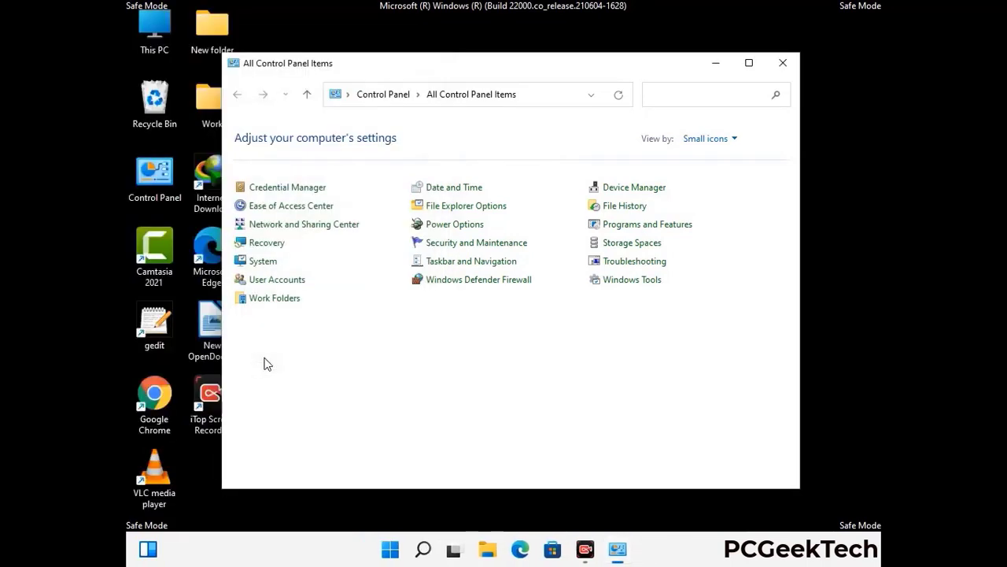
{"action": "left_click", "coordinate": [779, 66]}
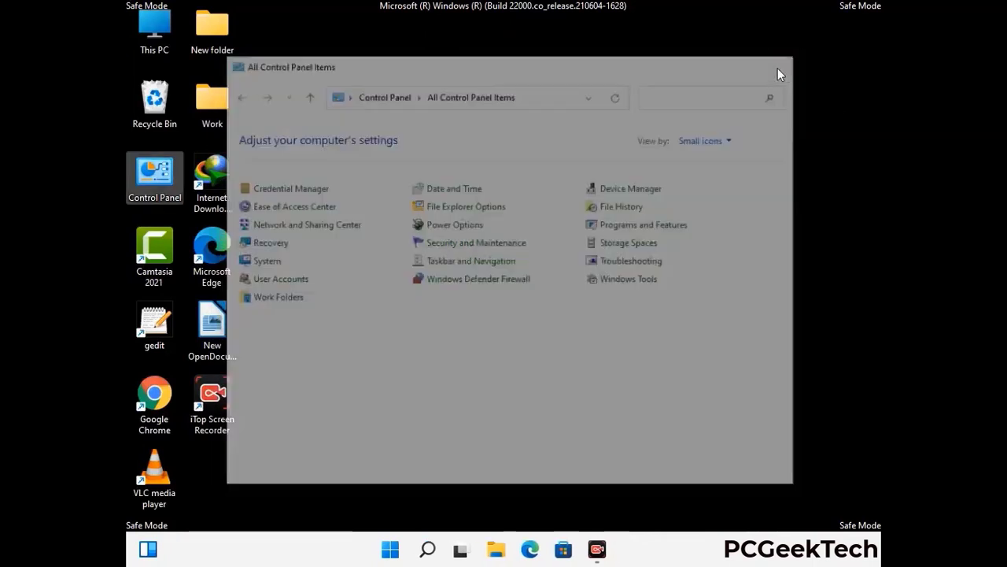
Step: Browse from This PC into Local Disk (C:) and the Windows folder
{"action": "double_click", "coordinate": [151, 49]}
{"action": "left_click", "coordinate": [441, 344]}
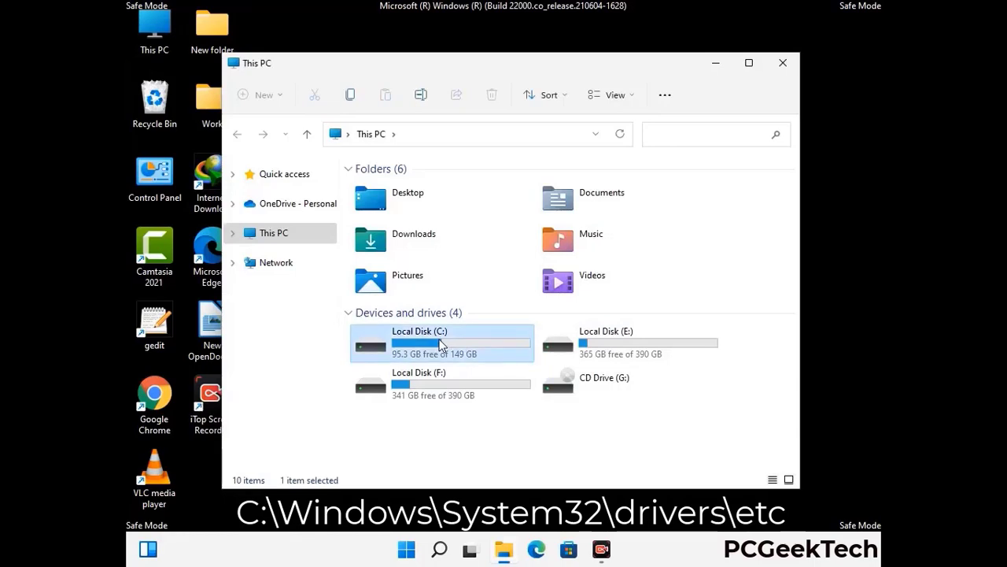
{"action": "double_click", "coordinate": [441, 345]}
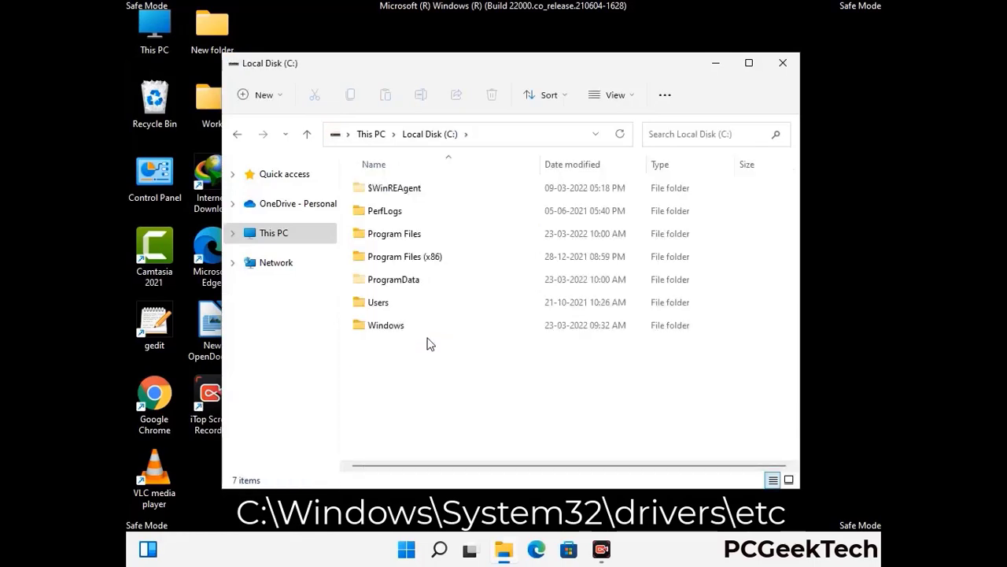
{"action": "left_click", "coordinate": [377, 332]}
{"action": "double_click", "coordinate": [377, 332]}
Step: Go through System32, drivers and etc, and open the hosts file
{"action": "scroll", "coordinate": [496, 340], "scroll_direction": "down", "scroll_amount": 6}
{"action": "scroll", "coordinate": [499, 340], "scroll_direction": "down", "scroll_amount": 11}
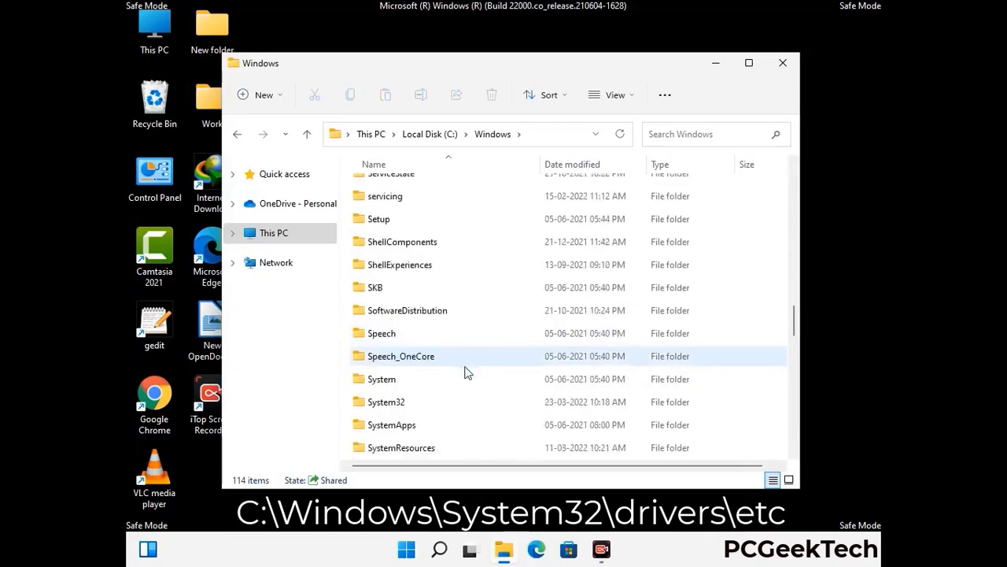
{"action": "scroll", "coordinate": [464, 372], "scroll_direction": "down", "scroll_amount": 2}
{"action": "left_click", "coordinate": [382, 331]}
{"action": "double_click", "coordinate": [383, 332]}
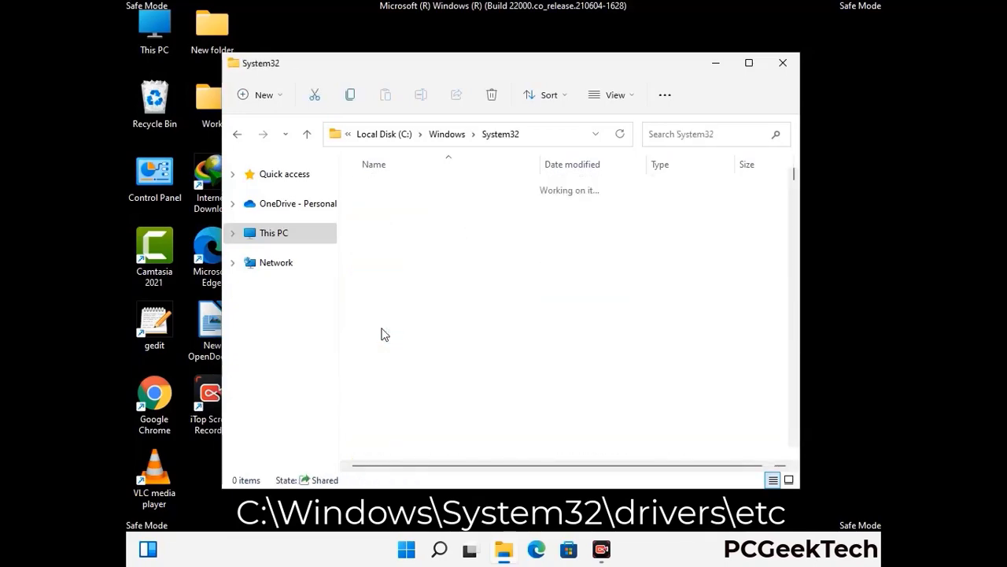
{"action": "scroll", "coordinate": [432, 342], "scroll_direction": "down", "scroll_amount": 5}
{"action": "double_click", "coordinate": [391, 429]}
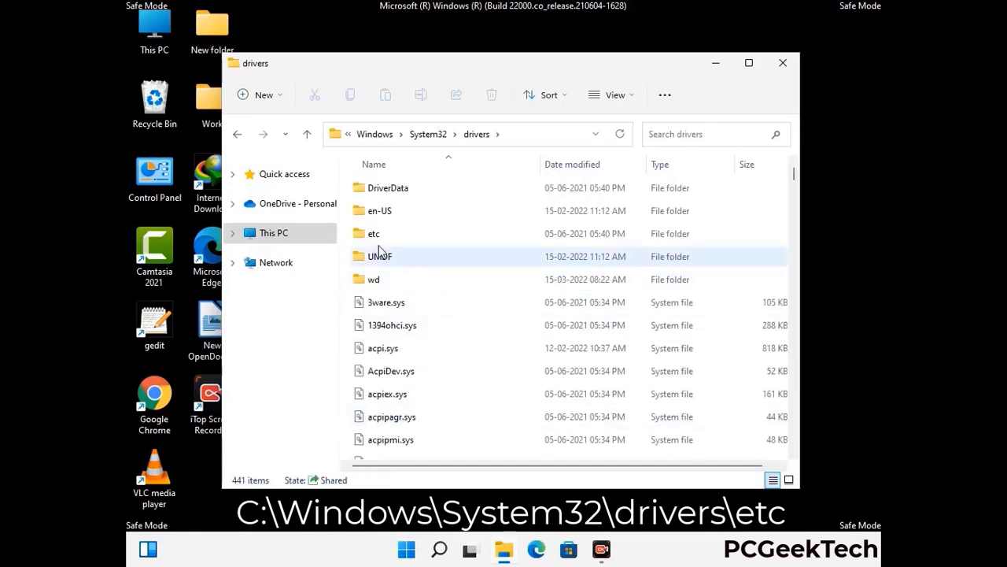
{"action": "double_click", "coordinate": [376, 234]}
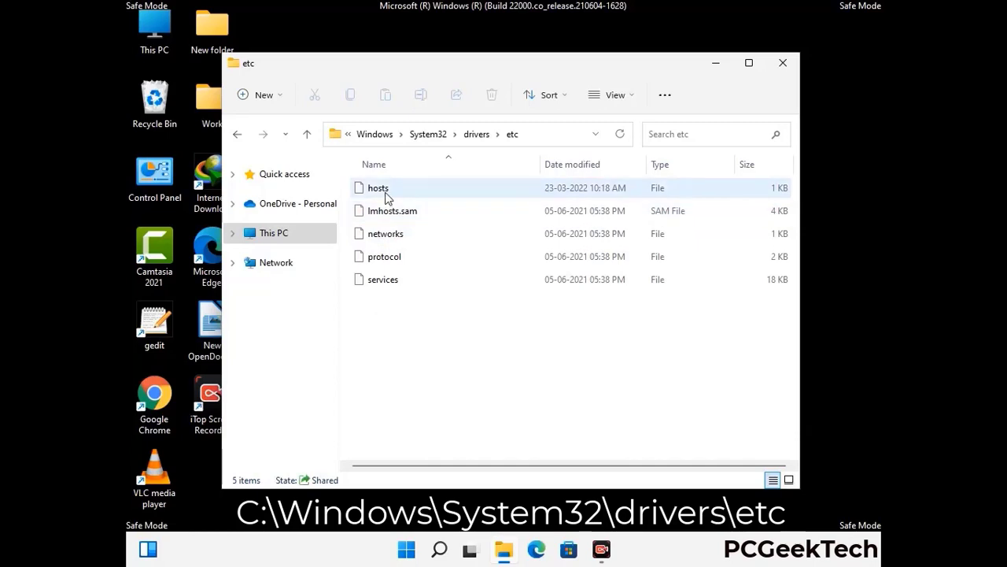
{"action": "left_click", "coordinate": [386, 196]}
{"action": "double_click", "coordinate": [385, 194]}
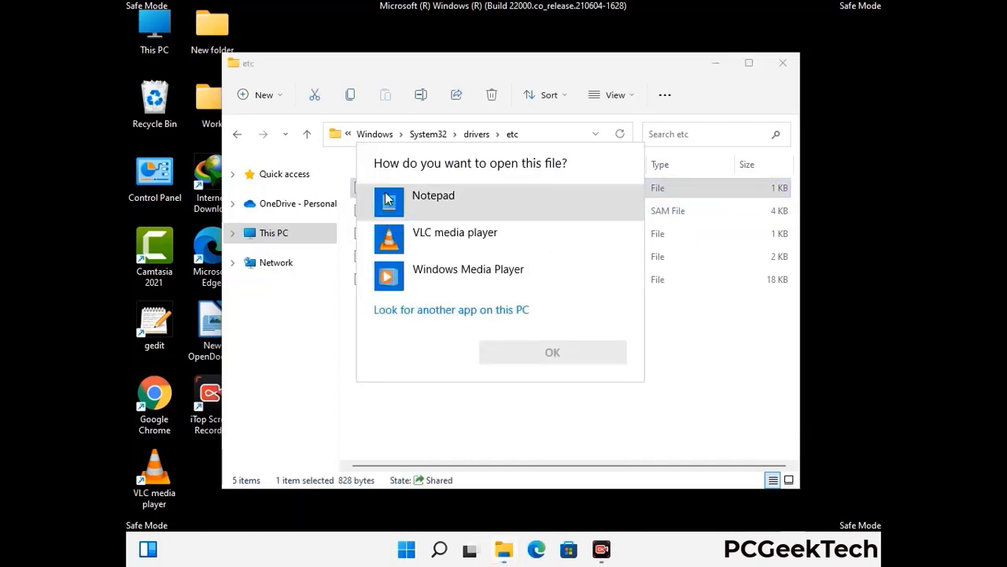
Step: Open hosts in Notepad, add a new line after the last localhost entry, and save
{"action": "left_click", "coordinate": [446, 195]}
{"action": "left_click", "coordinate": [557, 354]}
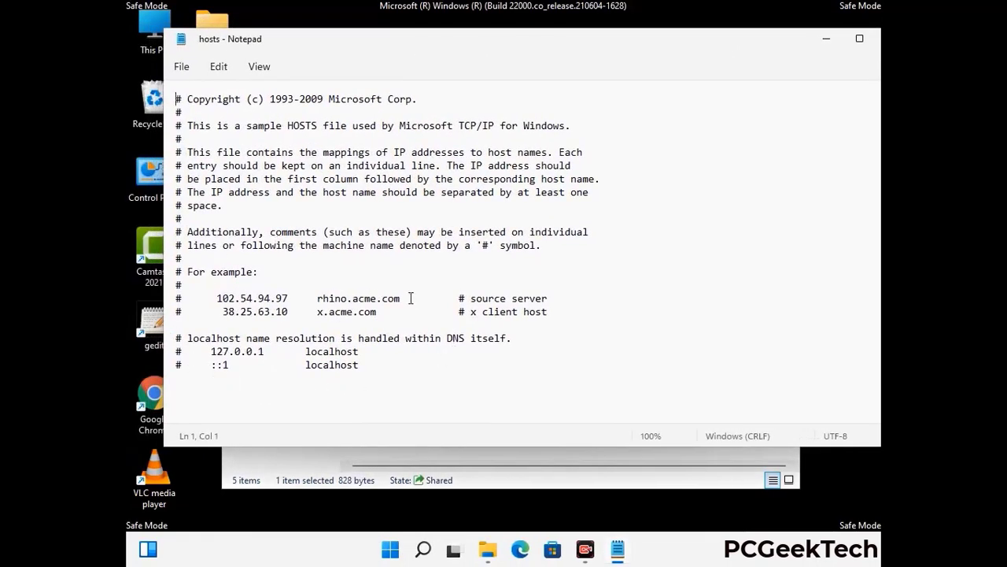
{"action": "left_click", "coordinate": [377, 369]}
{"action": "key", "text": "Return"}
{"action": "key", "text": "Return"}
{"action": "scroll", "coordinate": [211, 219], "scroll_direction": "down", "scroll_amount": 1}
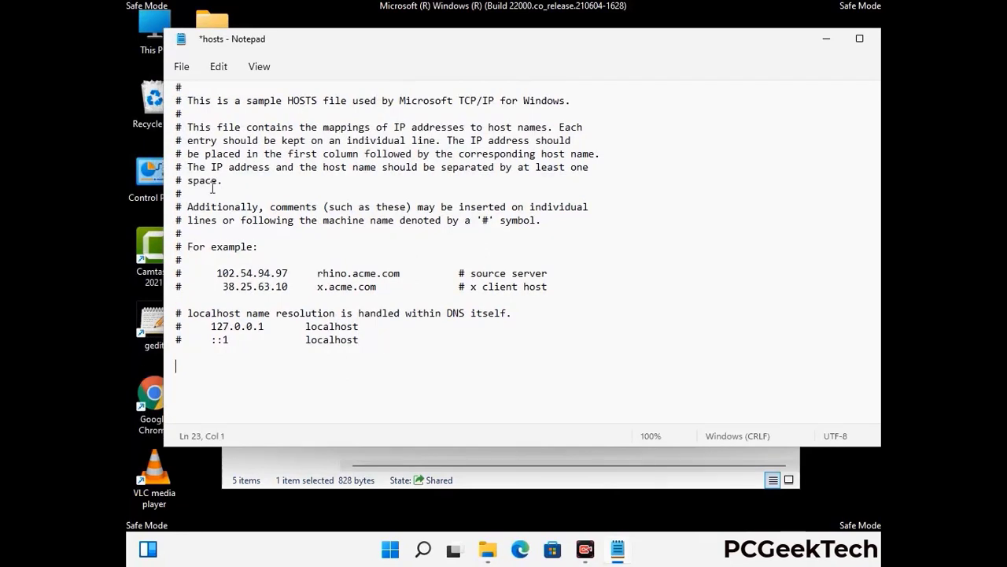
{"action": "left_click", "coordinate": [181, 66]}
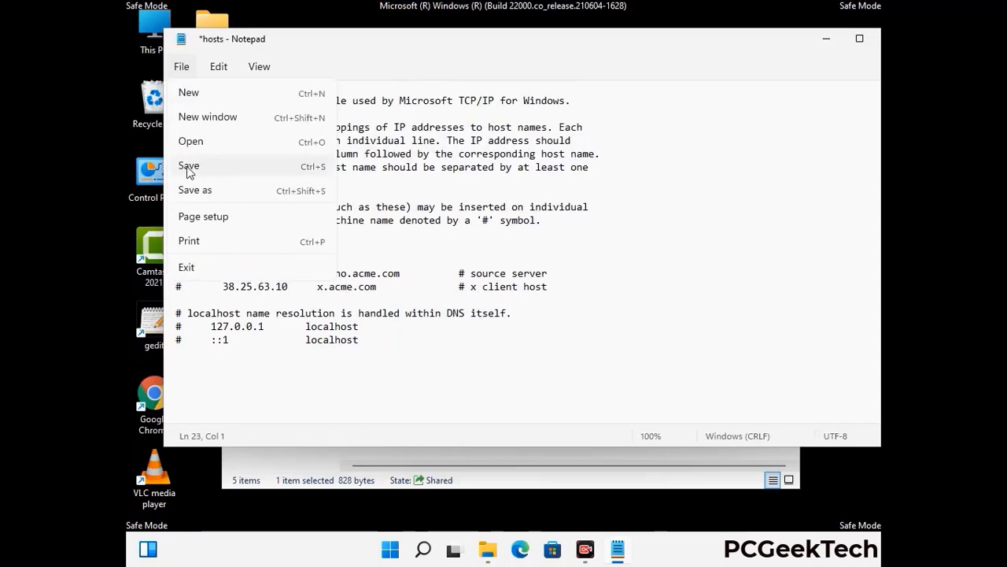
{"action": "left_click", "coordinate": [189, 166]}
Step: Close Notepad and the etc folder window
{"action": "left_click_drag", "start_coordinate": [759, 31], "coordinate": [645, 38]}
{"action": "left_click", "coordinate": [776, 36]}
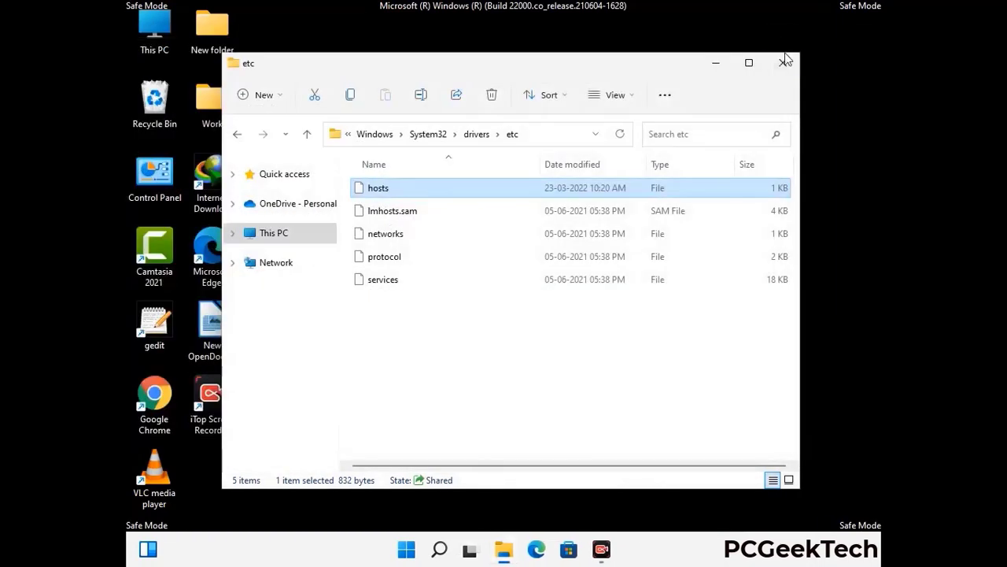
{"action": "left_click", "coordinate": [785, 63]}
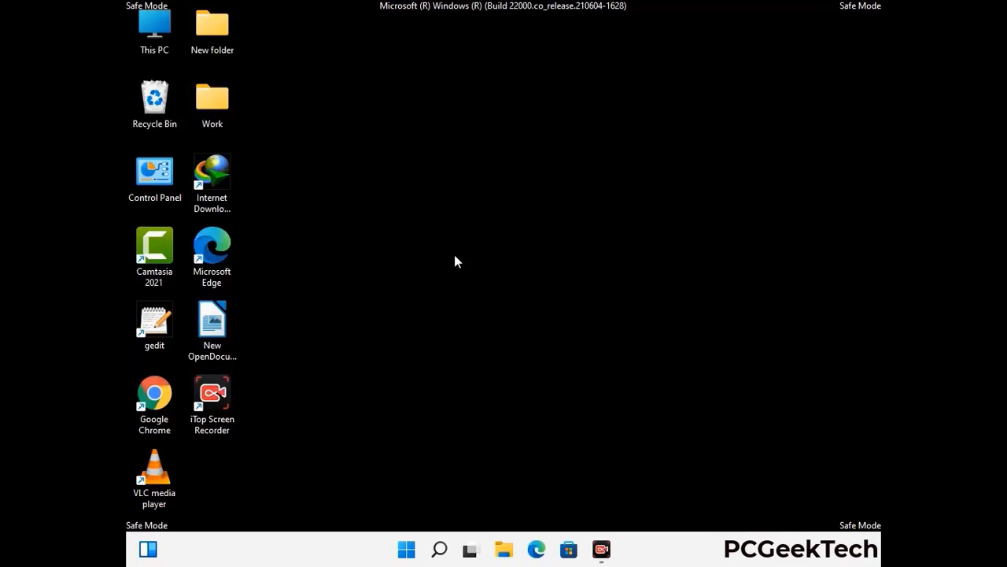
Step: Run %appdata% from the Run box to open the AppData\Roaming folder
{"action": "key", "text": "super+r"}
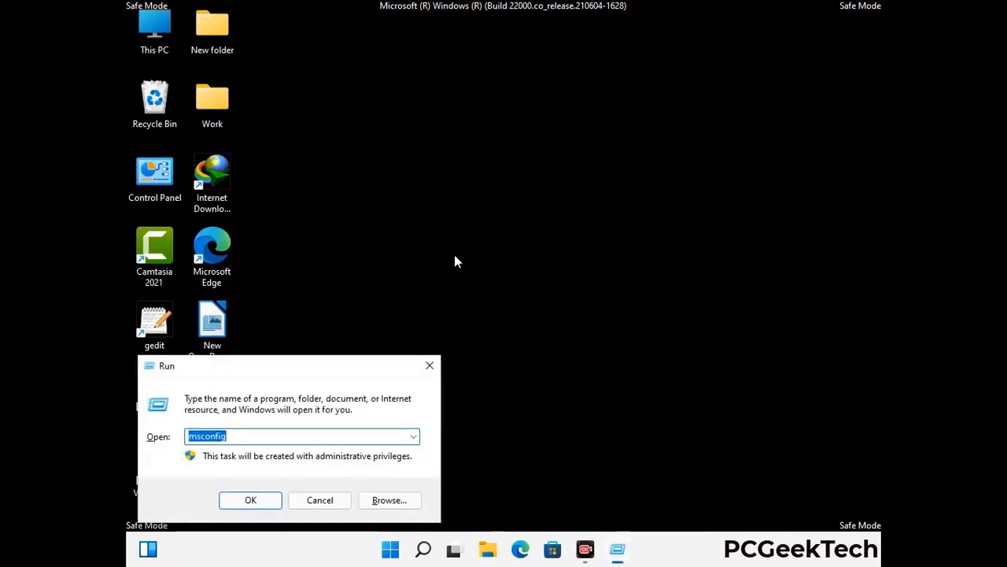
{"action": "left_click_drag", "start_coordinate": [288, 360], "coordinate": [470, 157]}
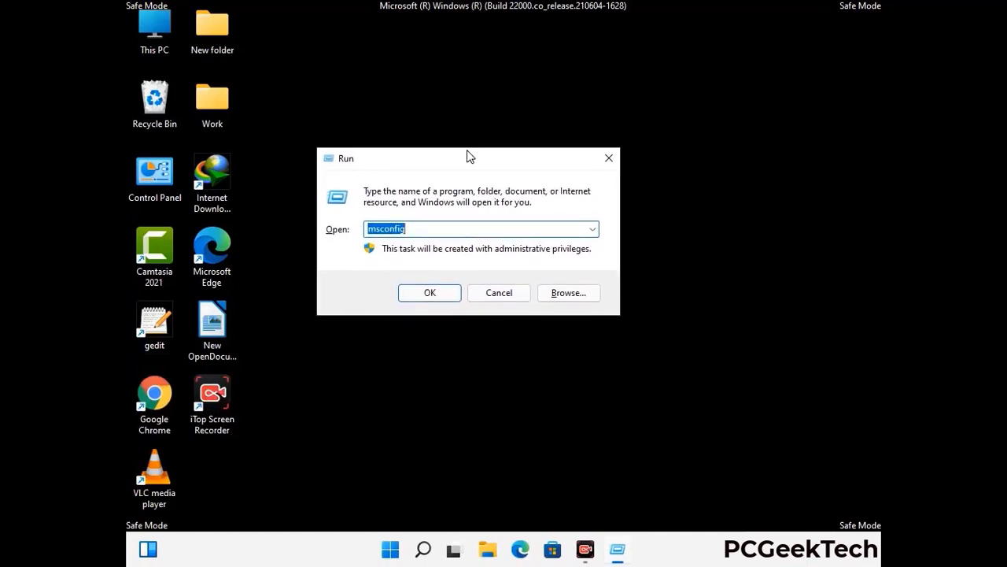
{"action": "type", "text": "%"}
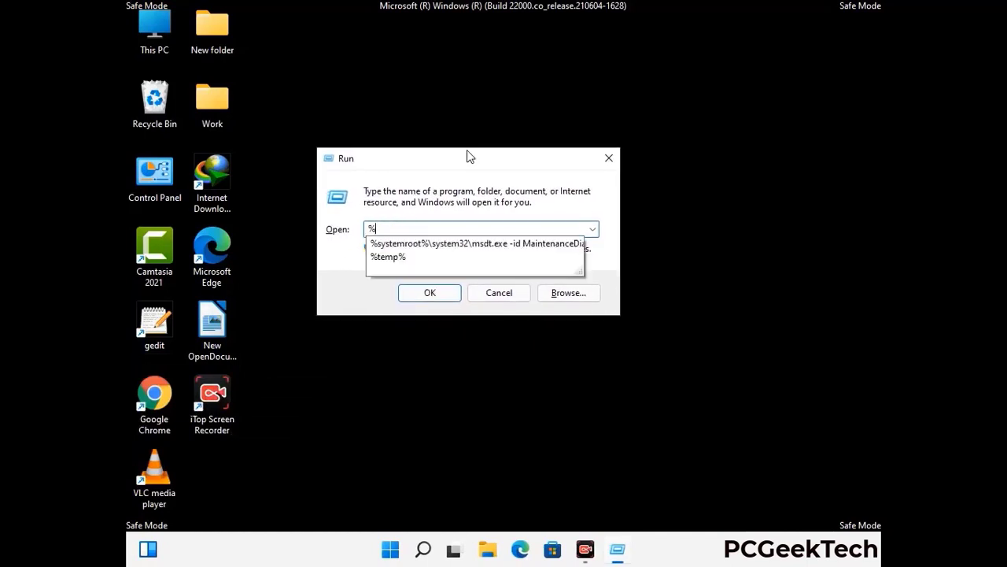
{"action": "type", "text": "a"}
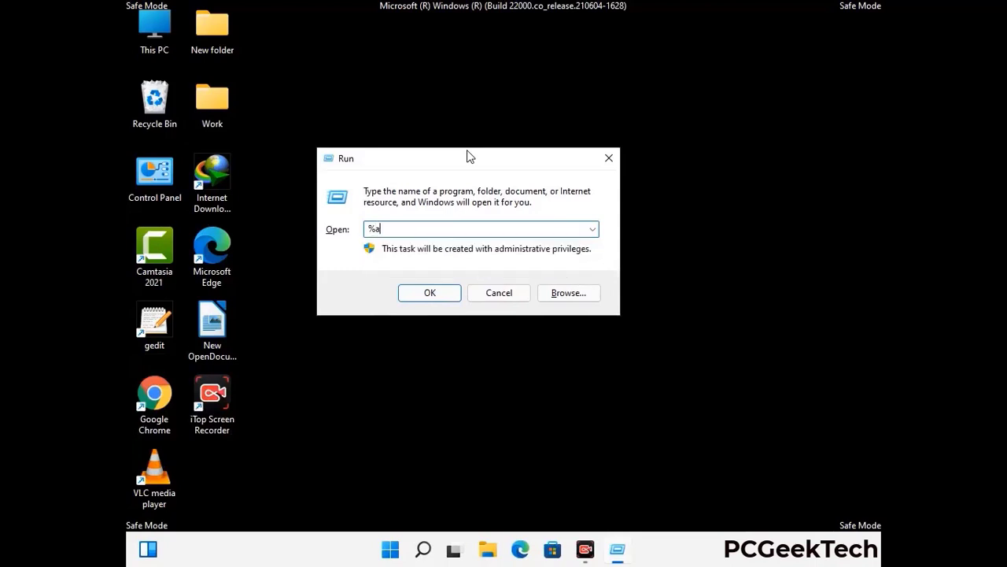
{"action": "type", "text": "ppdata%"}
{"action": "key", "text": "Return"}
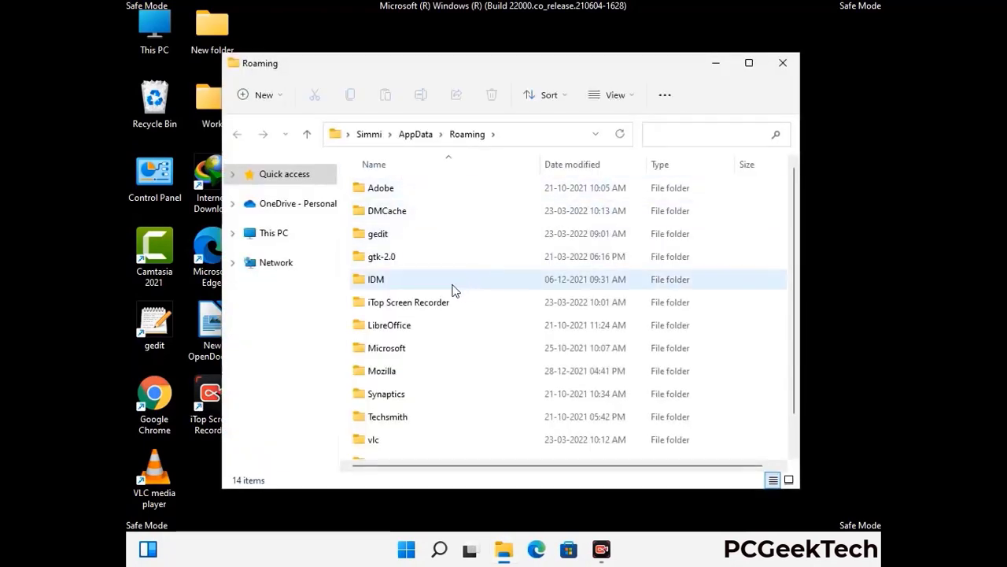
Step: Delete the Zoom folder from Roaming and close the Explorer window
{"action": "scroll", "coordinate": [470, 284], "scroll_direction": "down", "scroll_amount": 1}
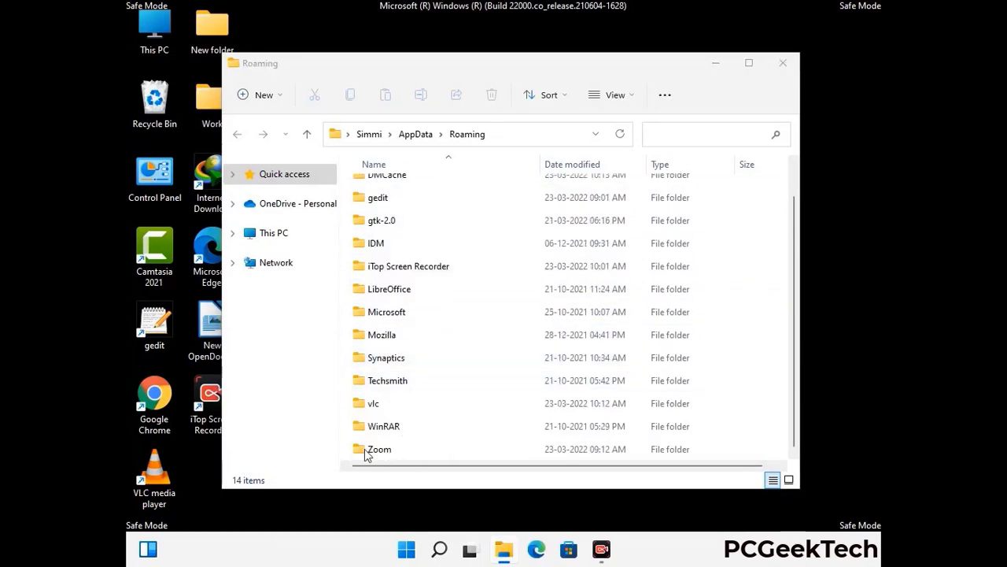
{"action": "left_click", "coordinate": [563, 446]}
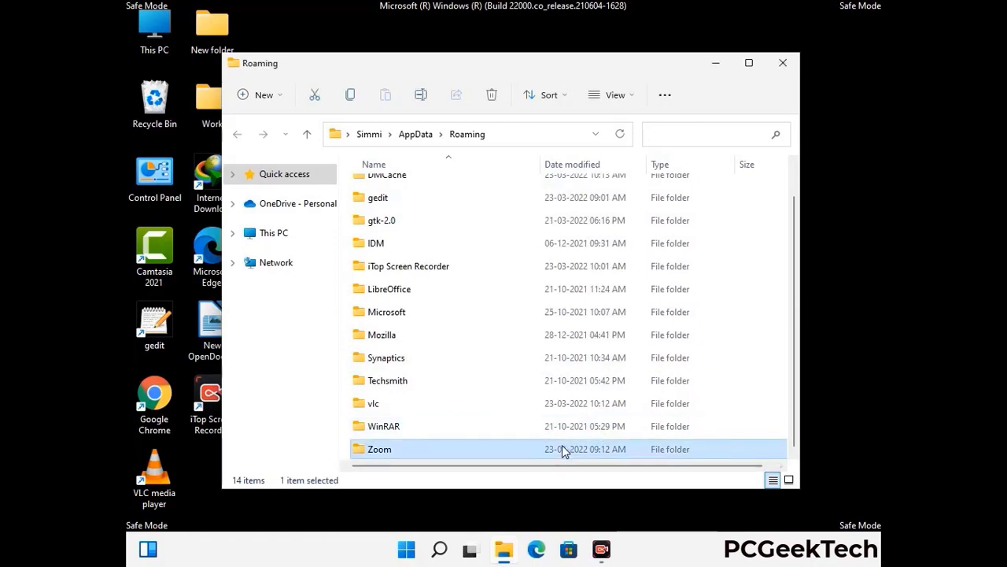
{"action": "left_click", "coordinate": [499, 99]}
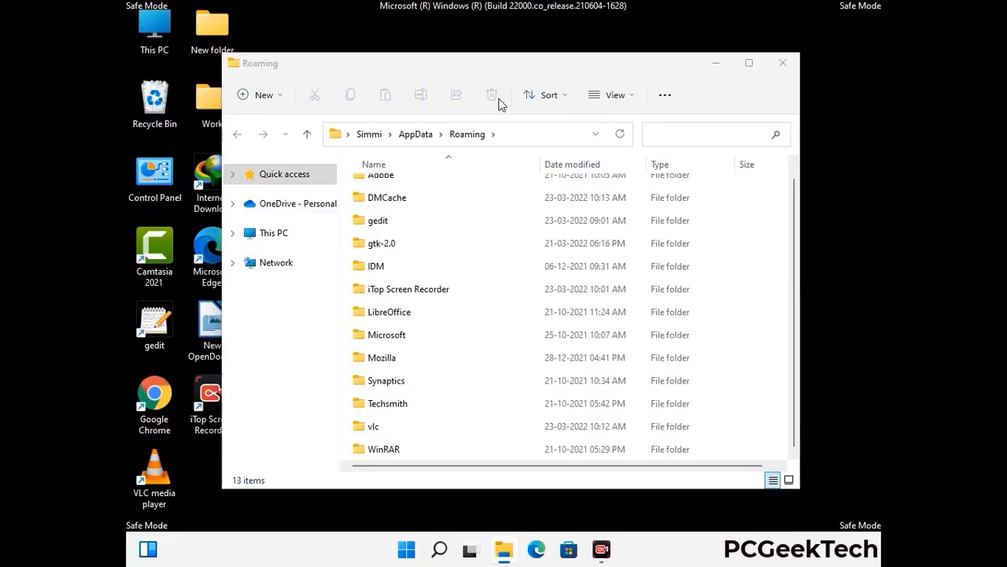
{"action": "left_click", "coordinate": [781, 66]}
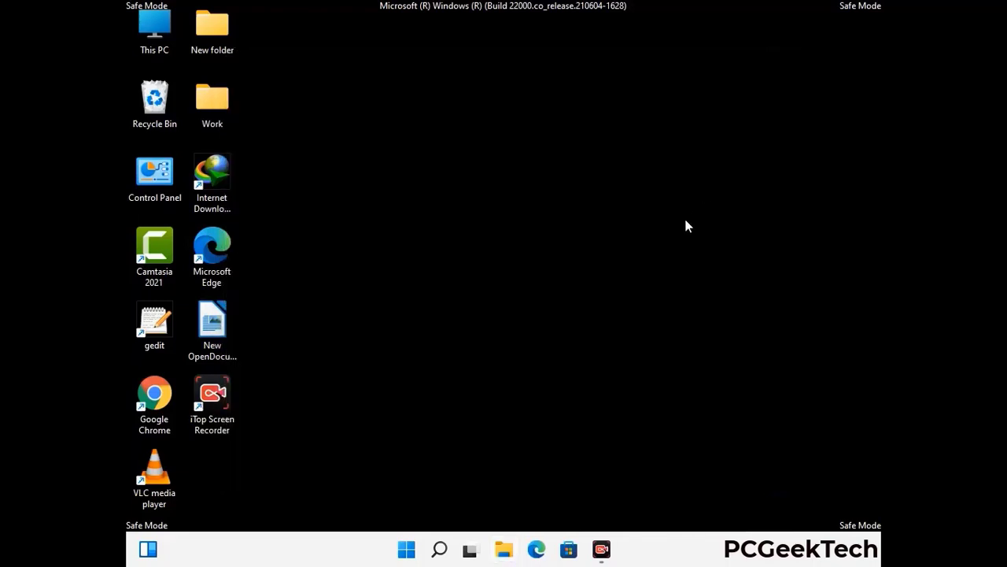
{"action": "key", "text": "super+r"}
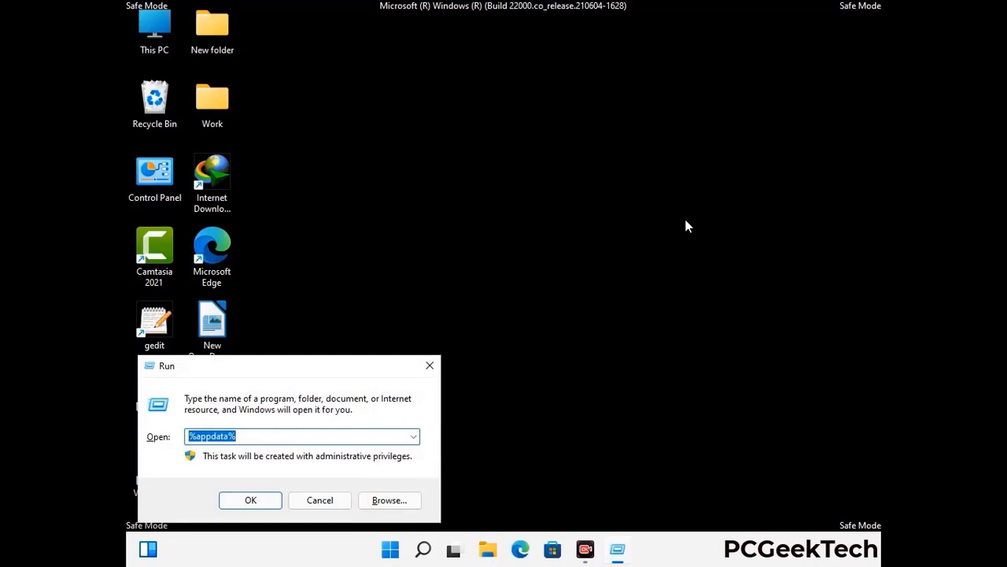
Step: Run %LocalAppData% to open the AppData\Local folder
{"action": "left_click_drag", "start_coordinate": [315, 374], "coordinate": [528, 204]}
{"action": "type", "text": "%Loca"}
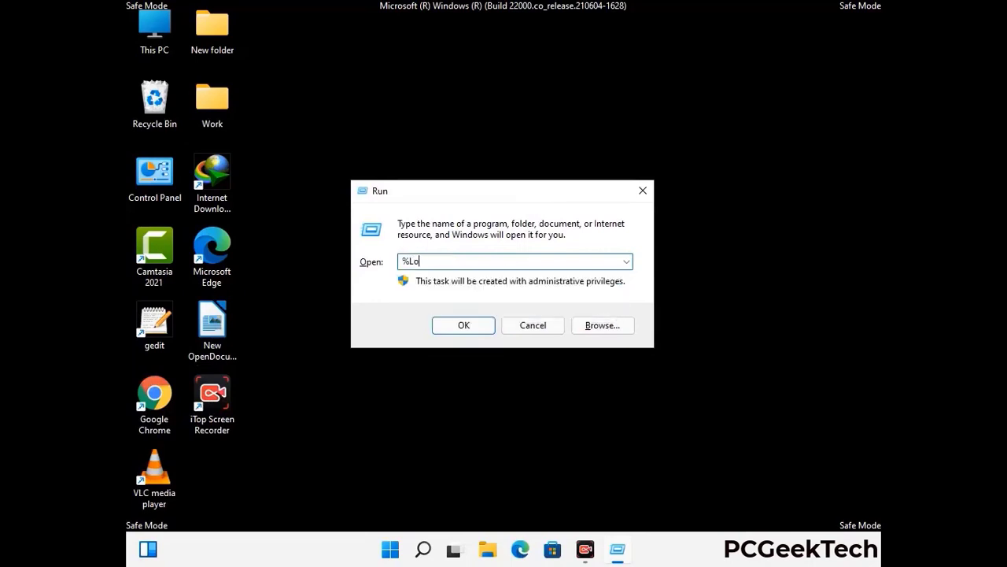
{"action": "type", "text": "lAppData%"}
{"action": "key", "text": "Return"}
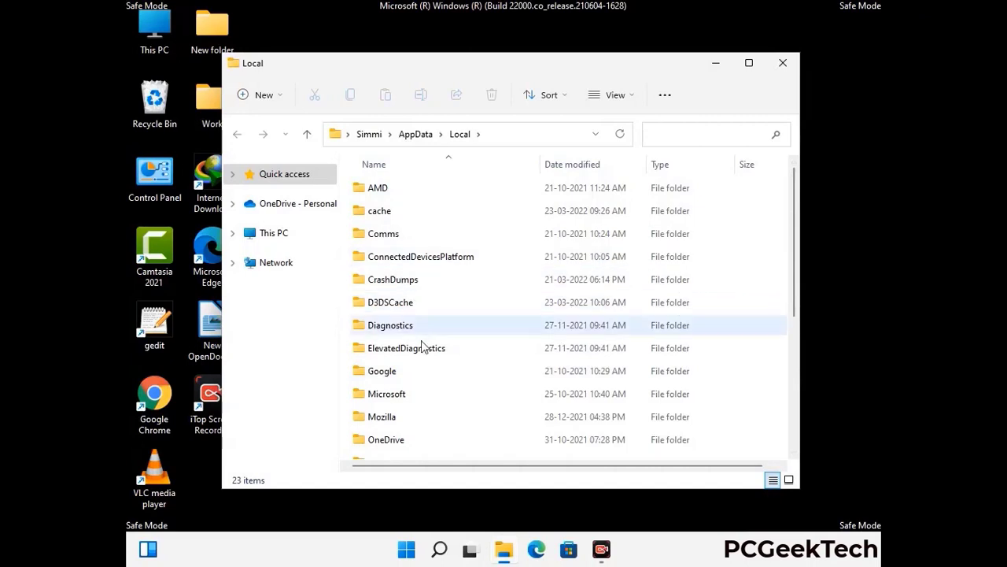
Step: Delete the Mozilla folder from AppData\Local and close the window
{"action": "scroll", "coordinate": [423, 347], "scroll_direction": "down", "scroll_amount": 1}
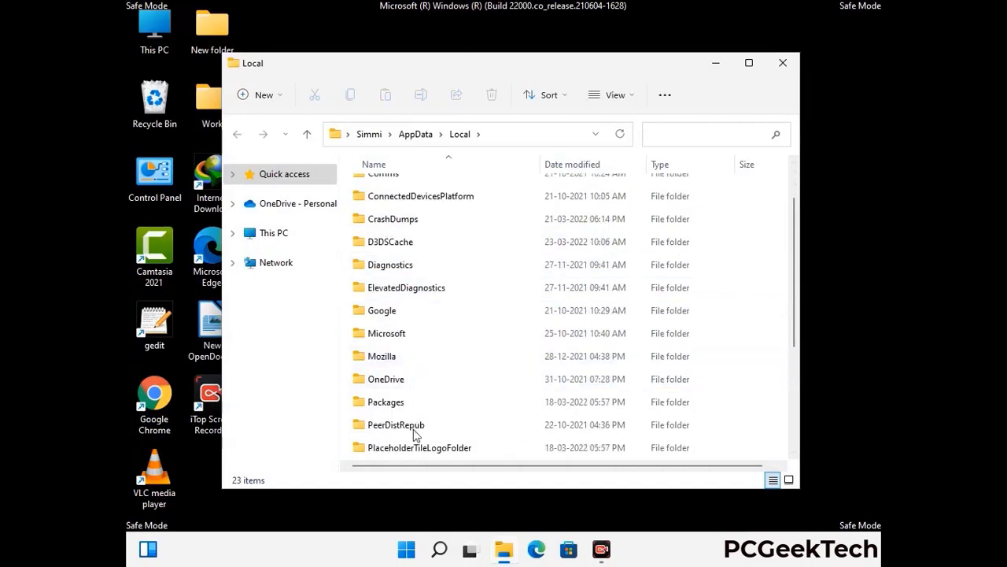
{"action": "left_click", "coordinate": [394, 360]}
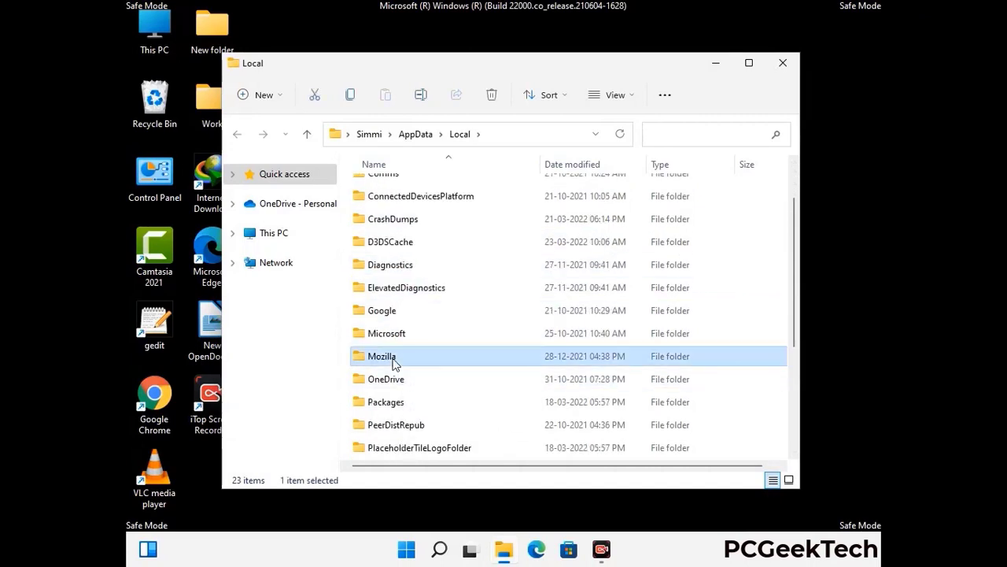
{"action": "key", "text": "Tab"}
{"action": "left_click", "coordinate": [491, 96]}
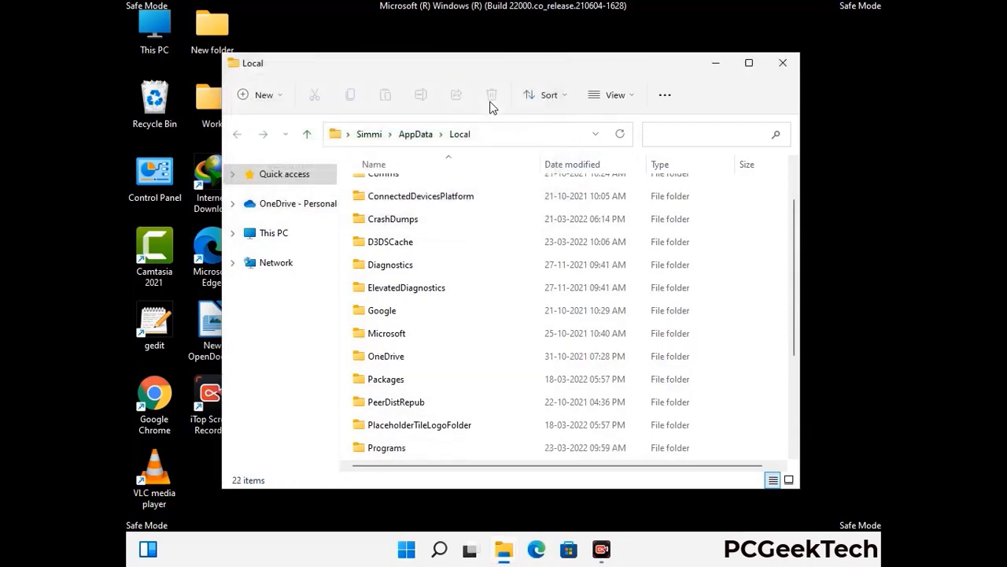
{"action": "left_click", "coordinate": [784, 71]}
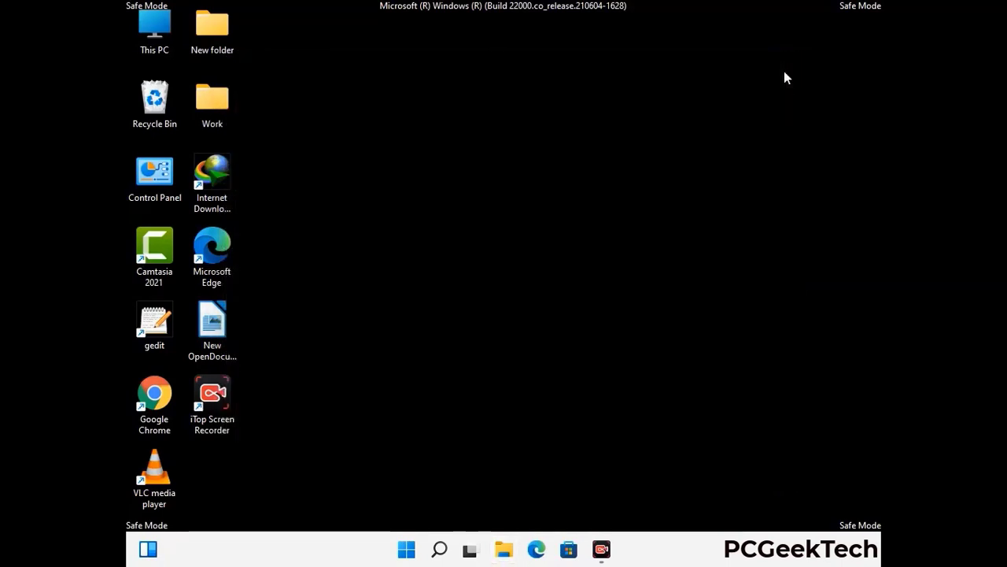
Step: Run %ProgramData% from the Run box to open C:\ProgramData
{"action": "key", "text": "super+r"}
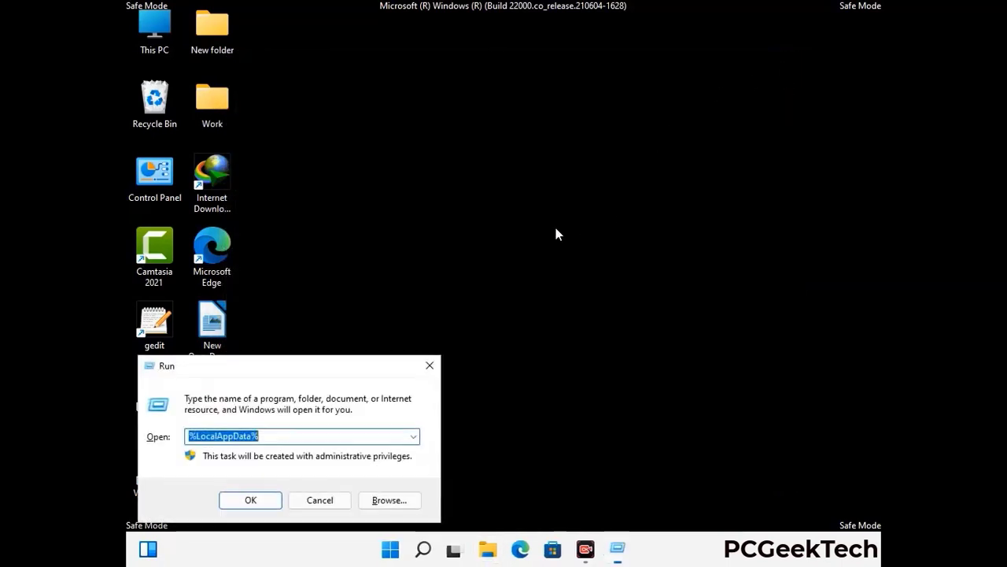
{"action": "left_click_drag", "start_coordinate": [280, 370], "coordinate": [462, 210]}
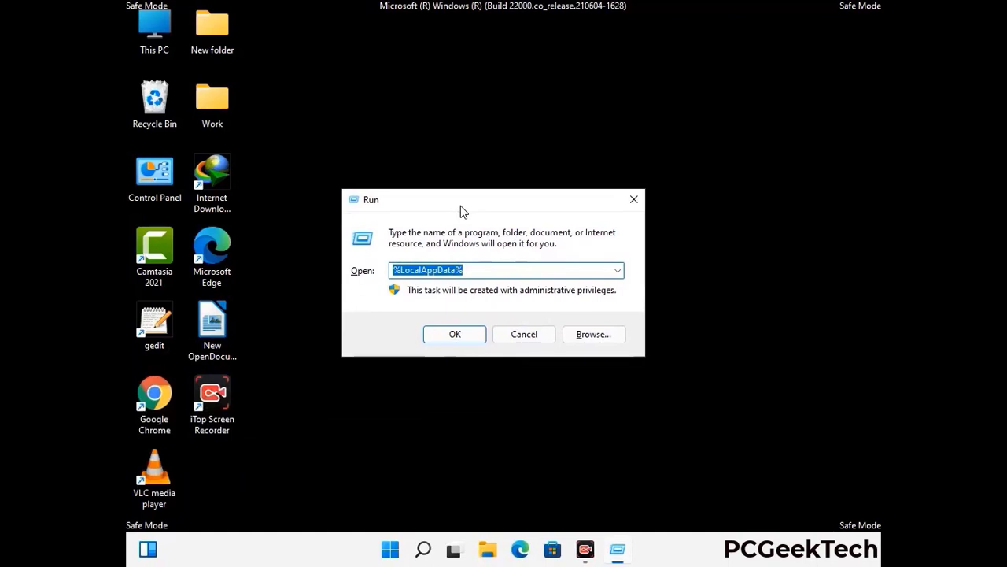
{"action": "type", "text": "%"}
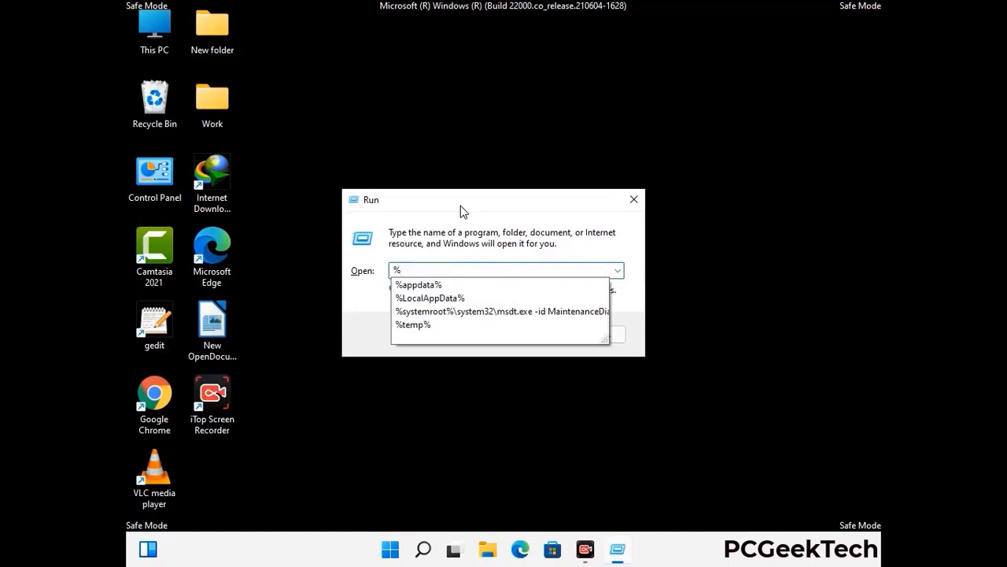
{"action": "type", "text": "ProgramData%"}
{"action": "key", "text": "Return"}
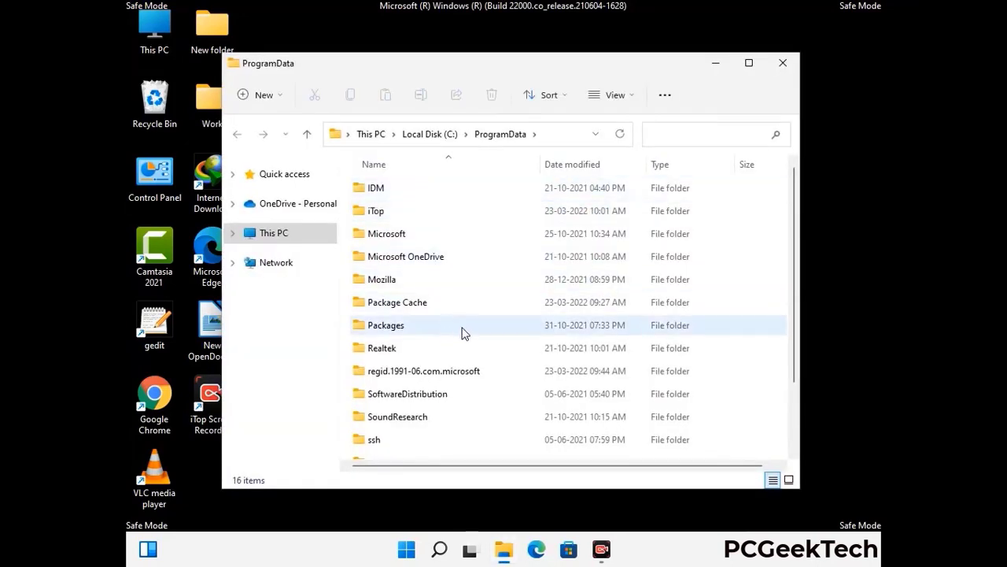
Step: Delete the Mozilla folder from ProgramData and close the window
{"action": "scroll", "coordinate": [462, 334], "scroll_direction": "down", "scroll_amount": 2}
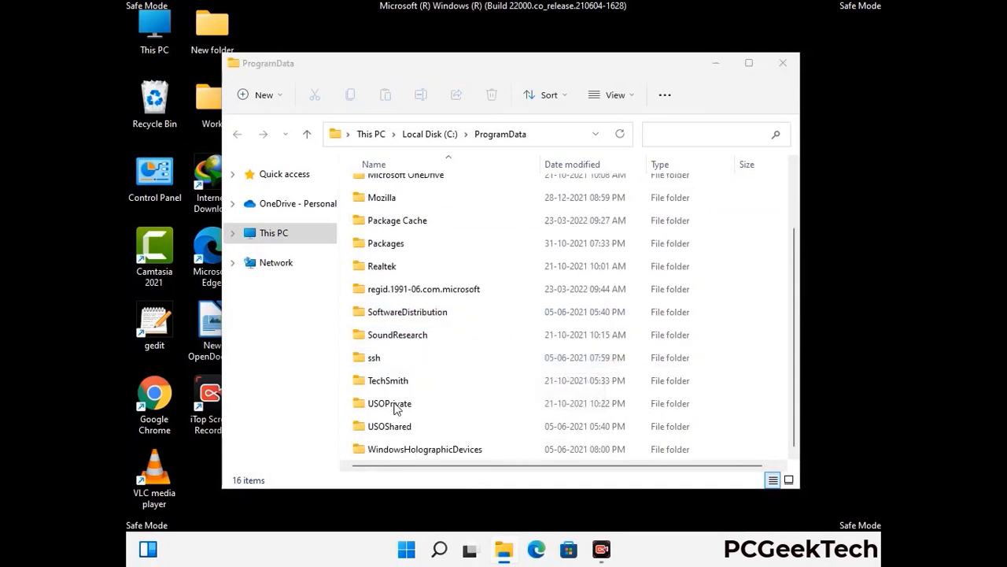
{"action": "left_click", "coordinate": [393, 197]}
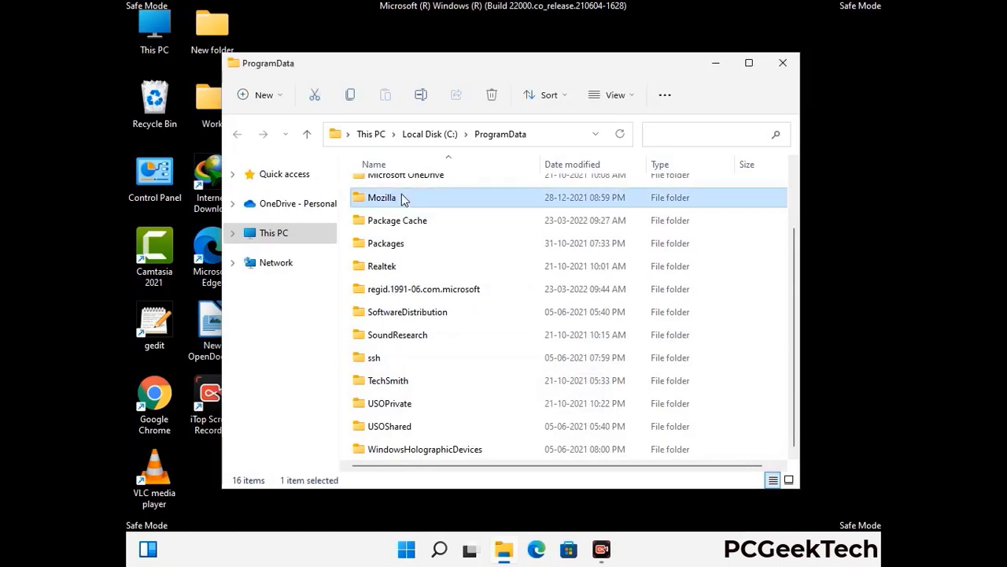
{"action": "left_click", "coordinate": [493, 95]}
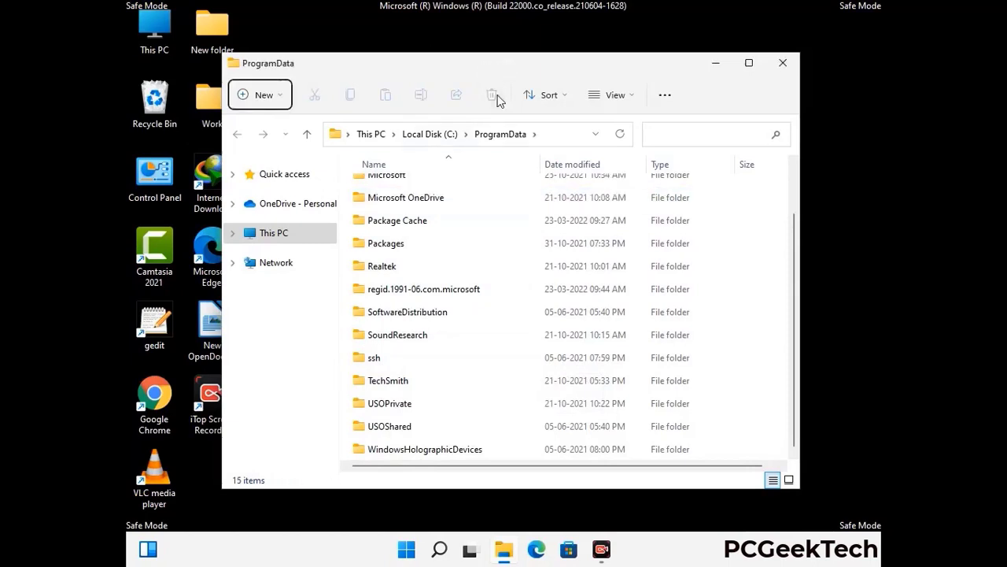
{"action": "scroll", "coordinate": [551, 314], "scroll_direction": "up", "scroll_amount": 2}
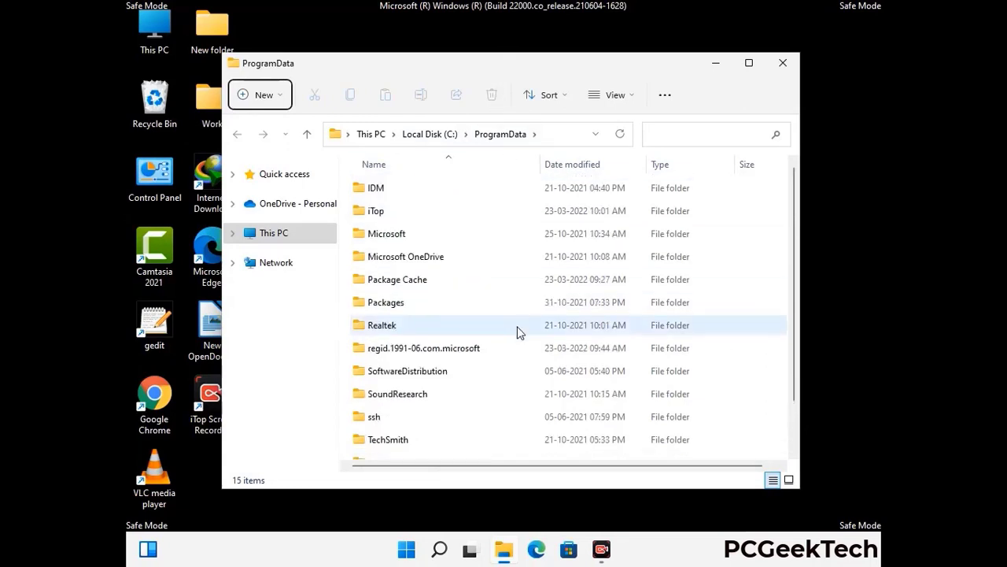
{"action": "left_click", "coordinate": [789, 64]}
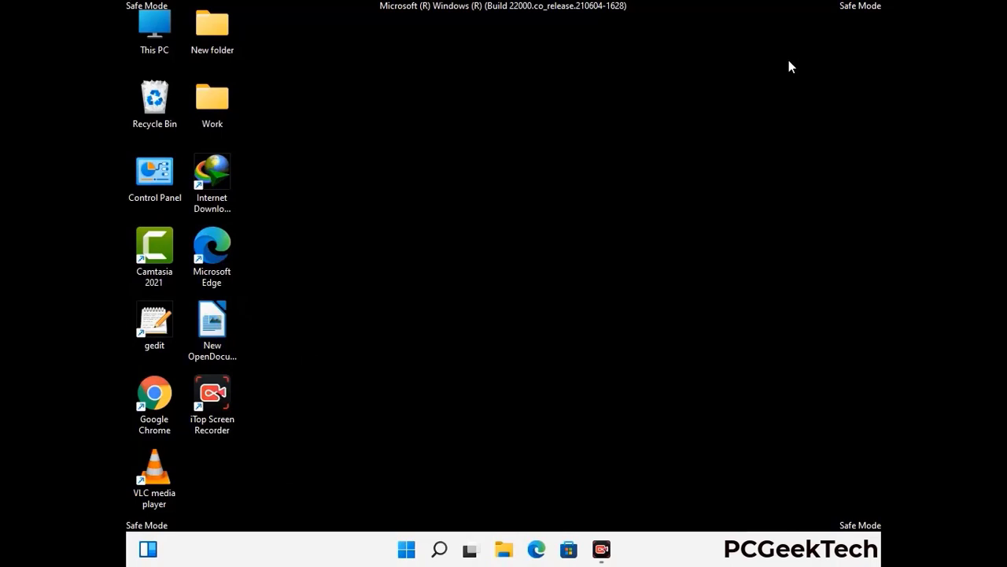
{"action": "key", "text": "super+r"}
{"action": "left_click_drag", "start_coordinate": [329, 367], "coordinate": [524, 204]}
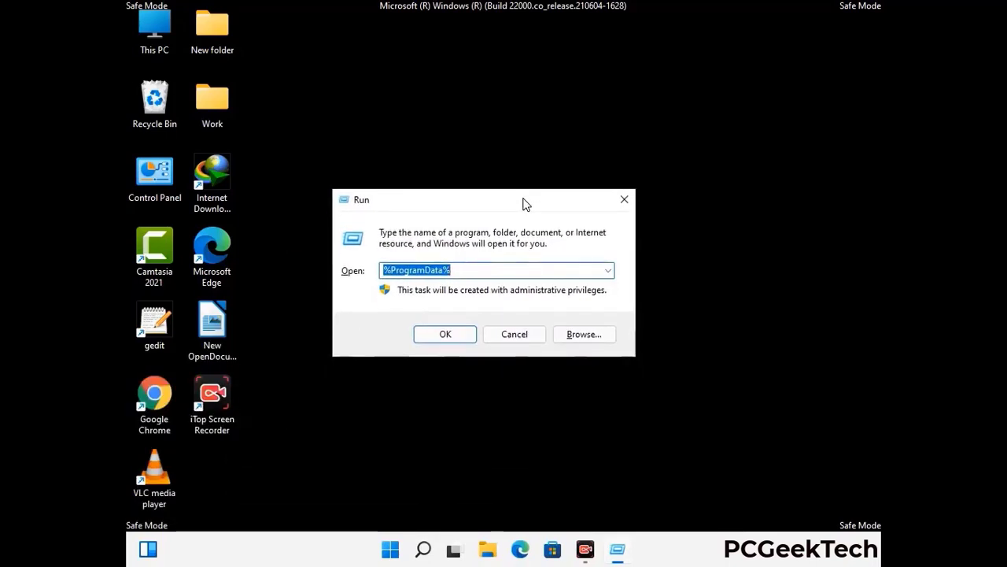
{"action": "type", "text": "%WinDir%"}
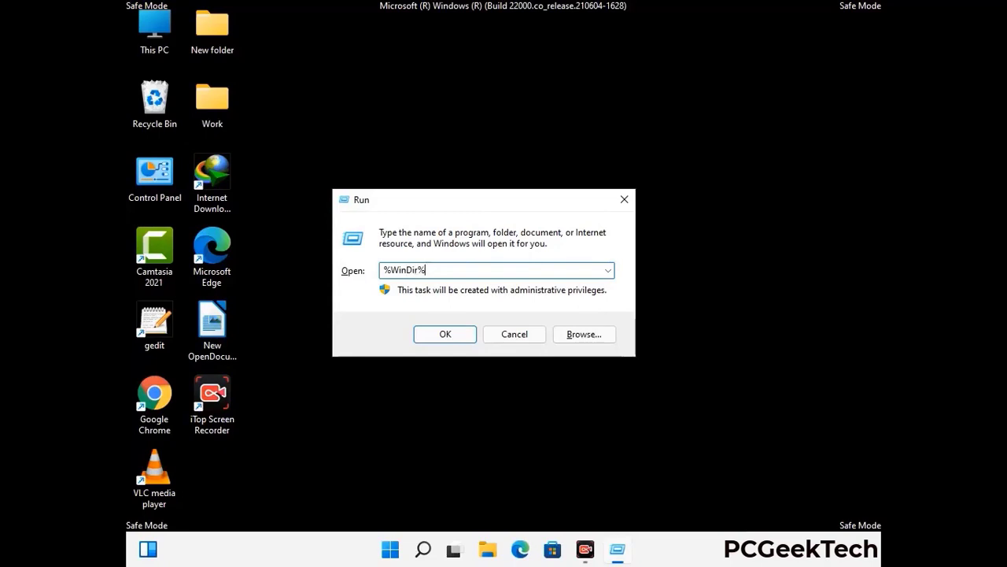
{"action": "key", "text": "Return"}
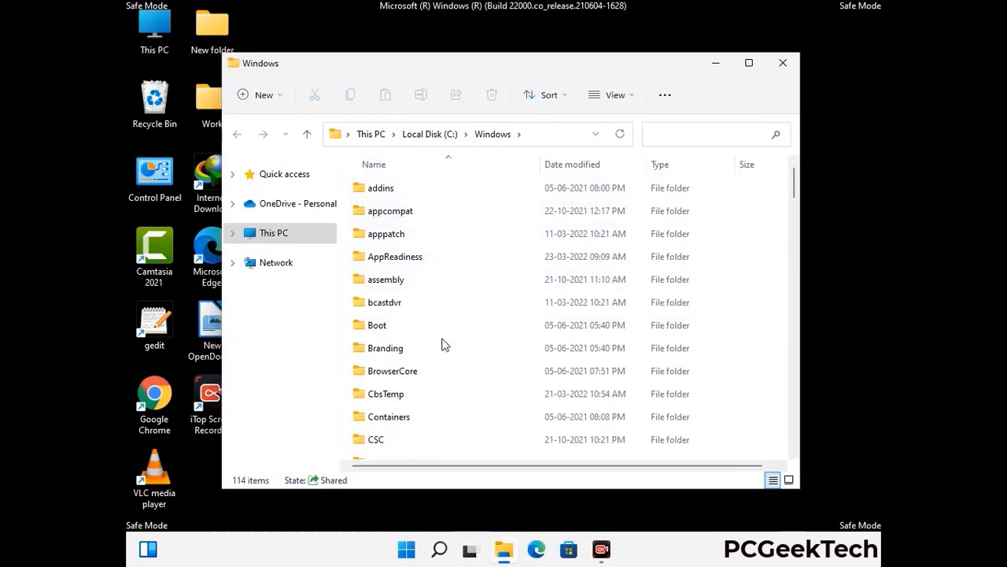
{"action": "scroll", "coordinate": [443, 347], "scroll_direction": "down", "scroll_amount": 2}
{"action": "scroll", "coordinate": [443, 351], "scroll_direction": "down", "scroll_amount": 1}
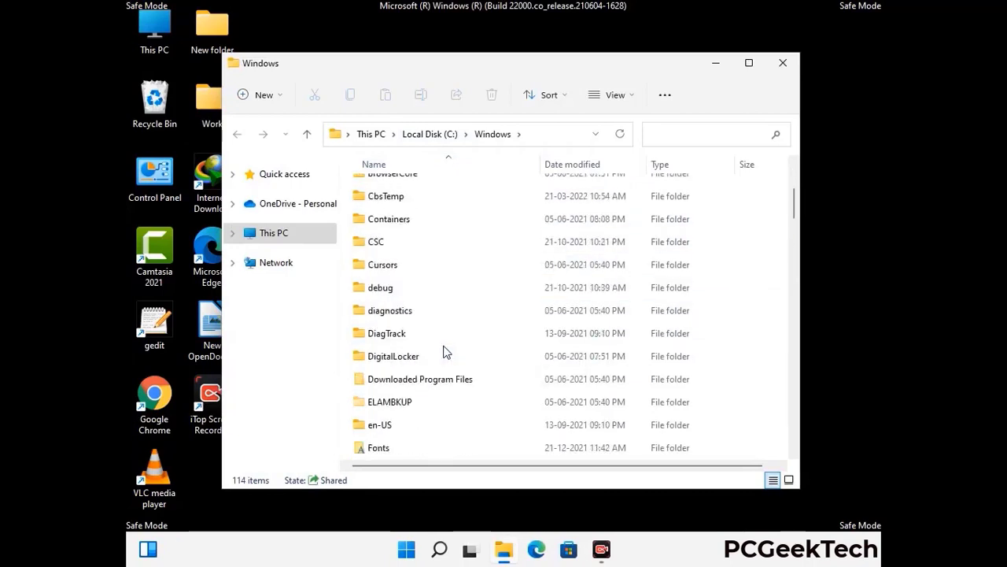
{"action": "scroll", "coordinate": [444, 351], "scroll_direction": "down", "scroll_amount": 1}
{"action": "scroll", "coordinate": [444, 353], "scroll_direction": "down", "scroll_amount": 4}
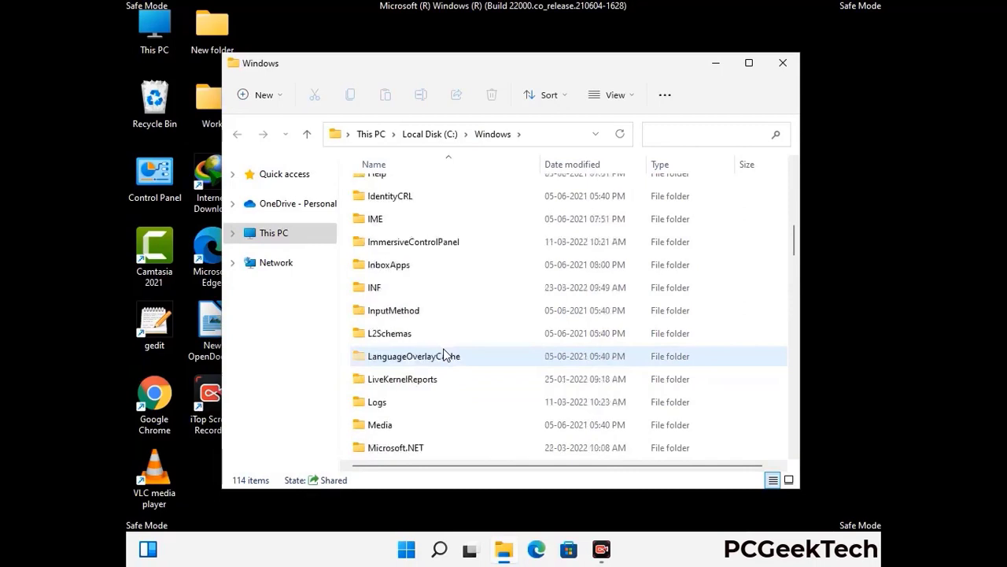
{"action": "scroll", "coordinate": [444, 355], "scroll_direction": "down", "scroll_amount": 1}
{"action": "scroll", "coordinate": [443, 354], "scroll_direction": "down", "scroll_amount": 6}
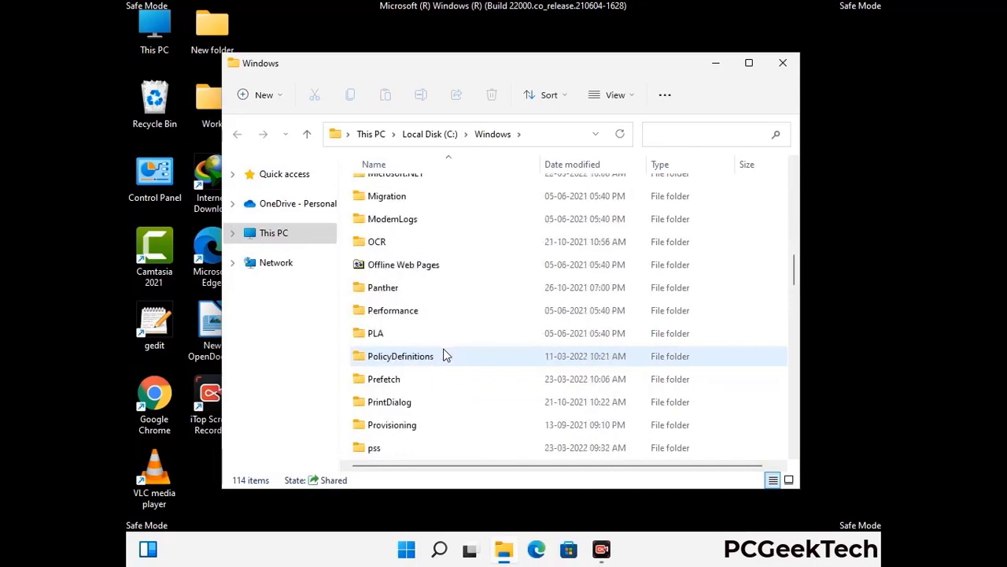
{"action": "scroll", "coordinate": [443, 355], "scroll_direction": "down", "scroll_amount": 7}
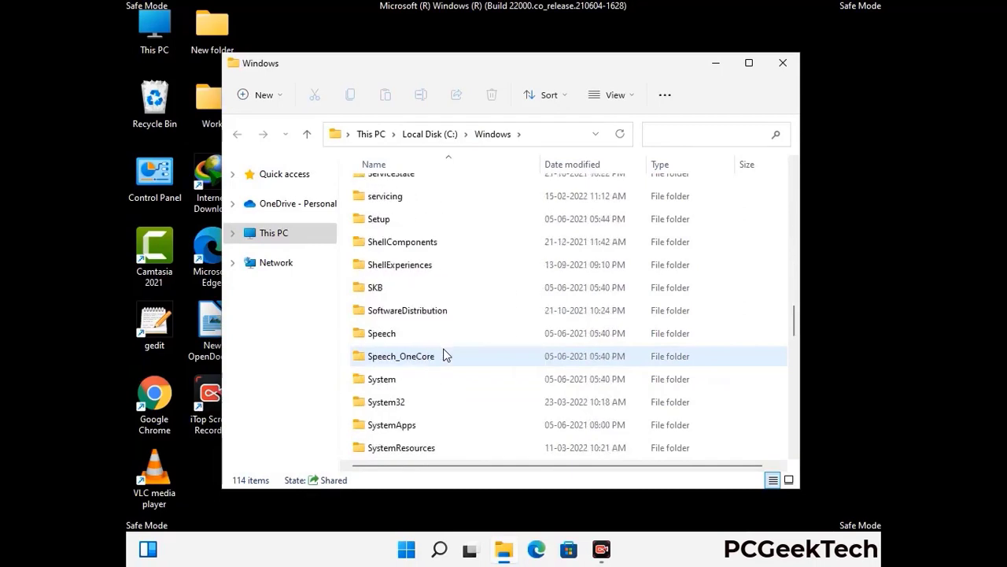
{"action": "scroll", "coordinate": [443, 355], "scroll_direction": "down", "scroll_amount": 10}
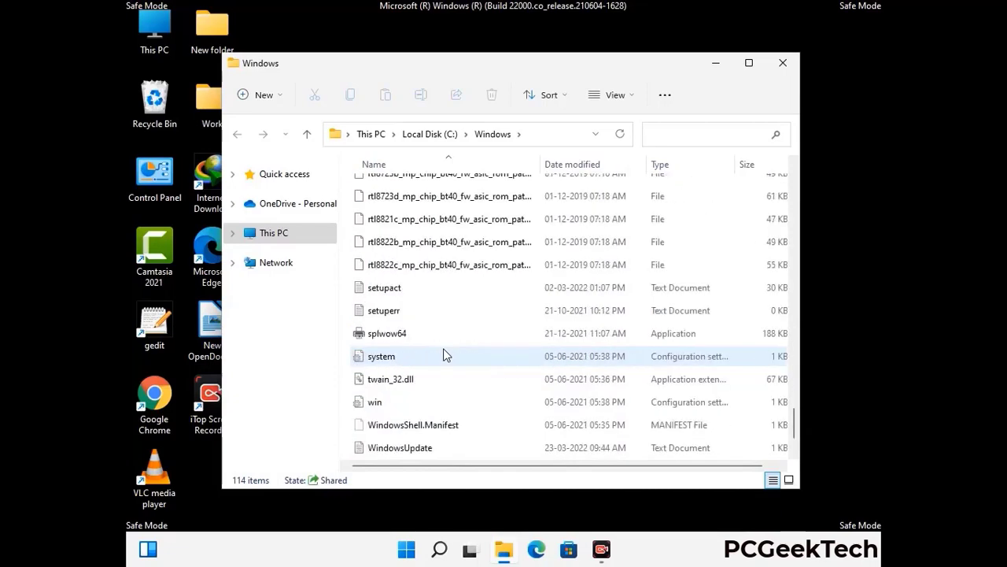
{"action": "scroll", "coordinate": [443, 355], "scroll_direction": "down", "scroll_amount": 1}
{"action": "scroll", "coordinate": [443, 355], "scroll_direction": "up", "scroll_amount": 11}
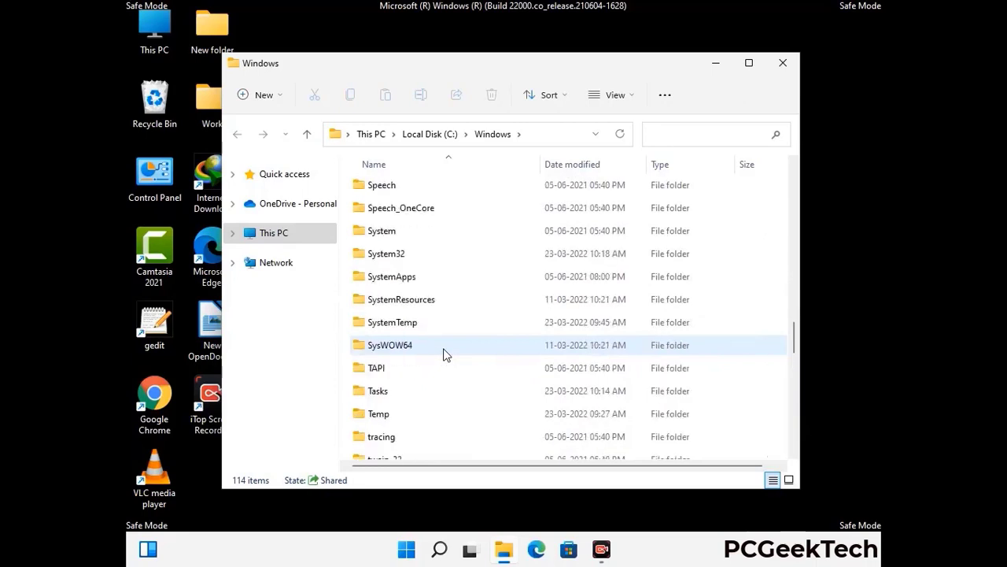
{"action": "scroll", "coordinate": [443, 355], "scroll_direction": "up", "scroll_amount": 3}
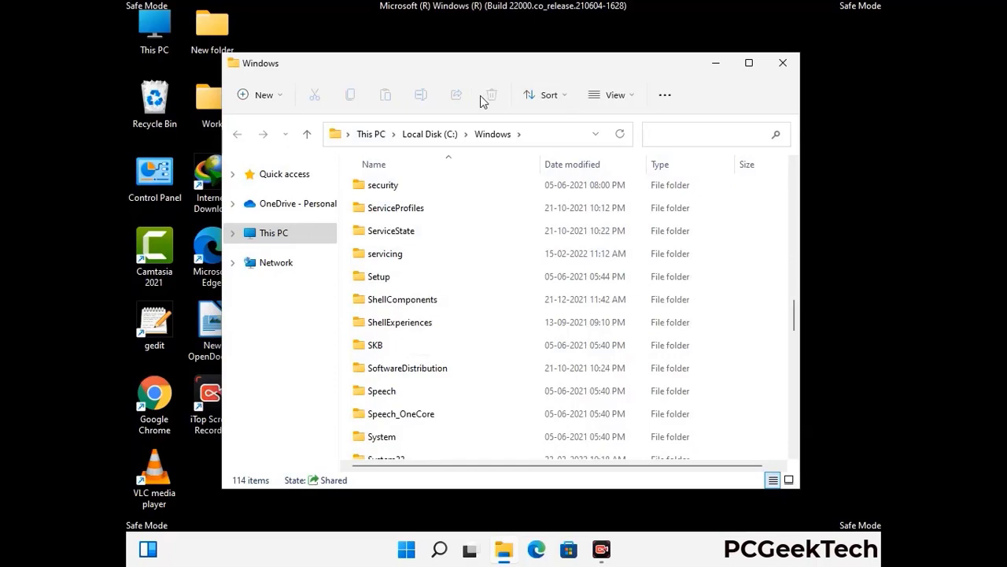
{"action": "left_click", "coordinate": [790, 67]}
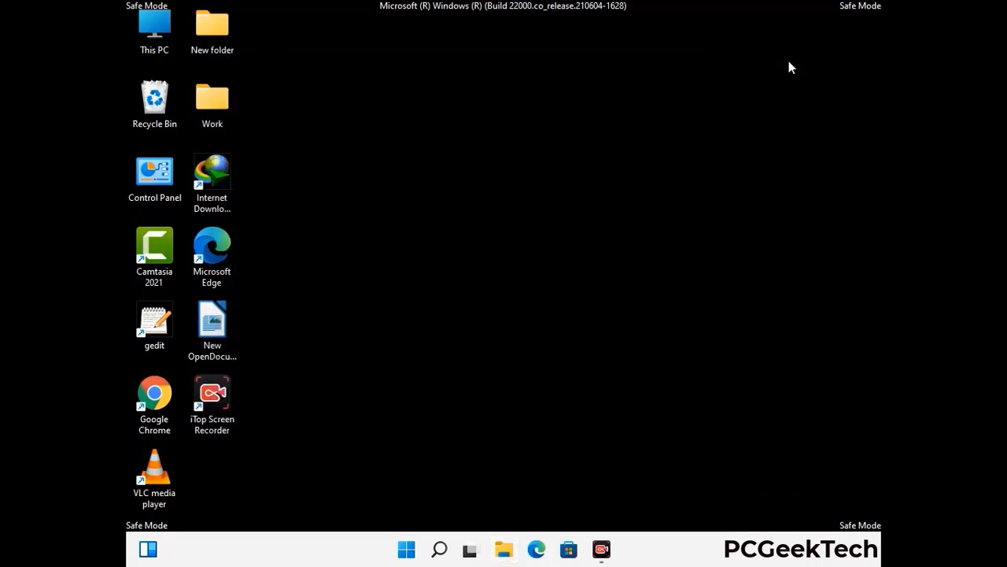
Step: Run %temp% to open the user's AppData\Local\Temp folder
{"action": "key", "text": "super+r"}
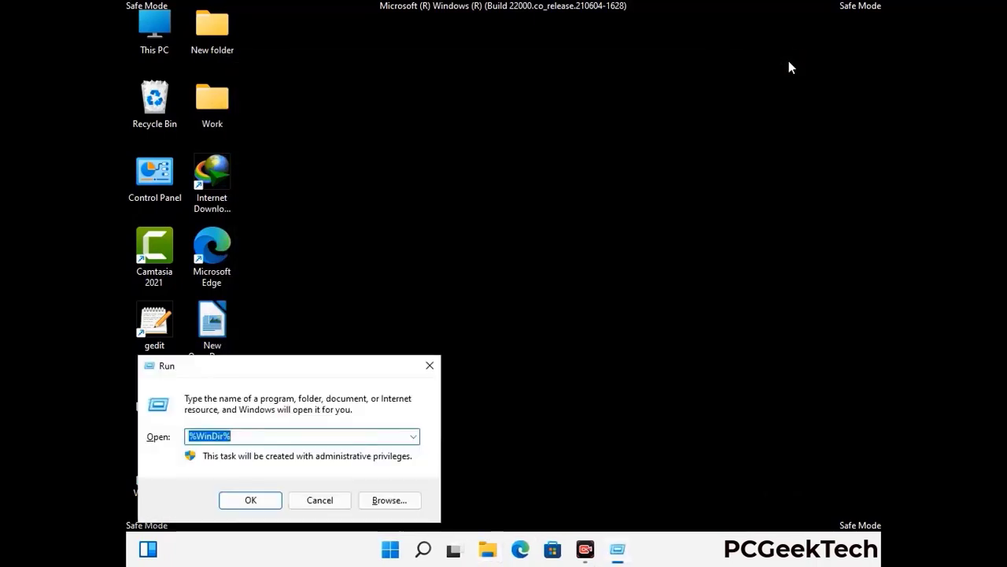
{"action": "left_click_drag", "start_coordinate": [337, 372], "coordinate": [573, 135]}
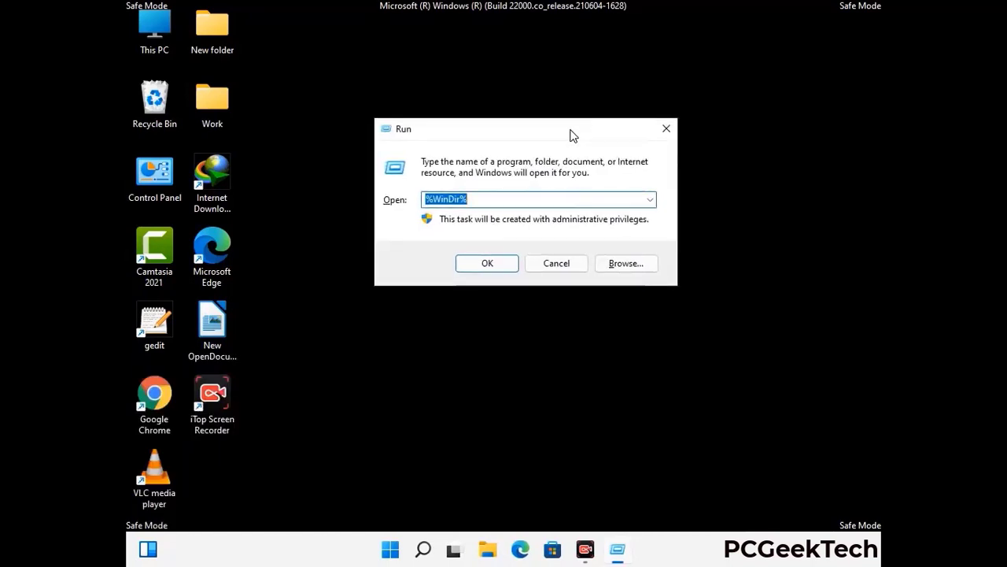
{"action": "type", "text": "%temp%"}
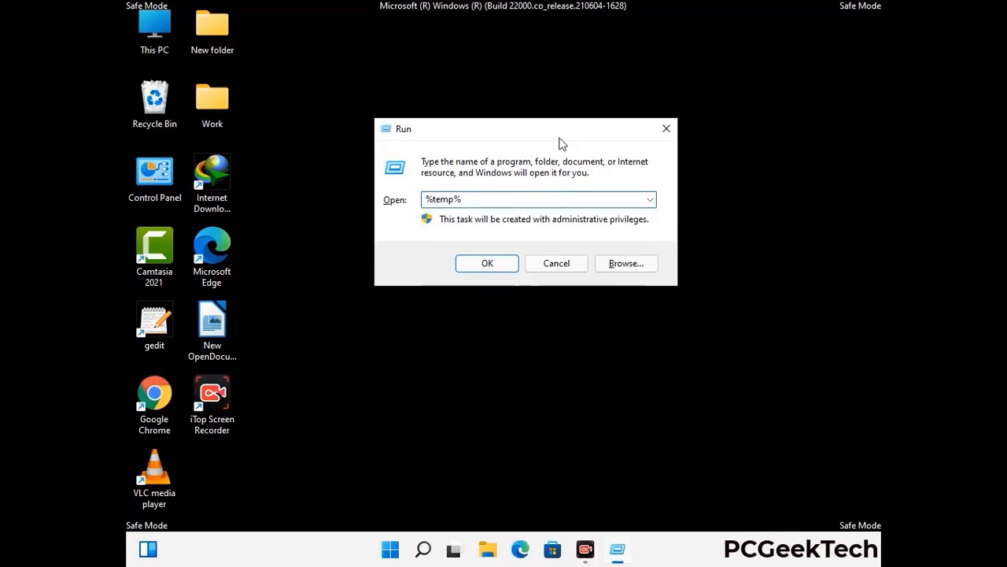
{"action": "left_click", "coordinate": [505, 262]}
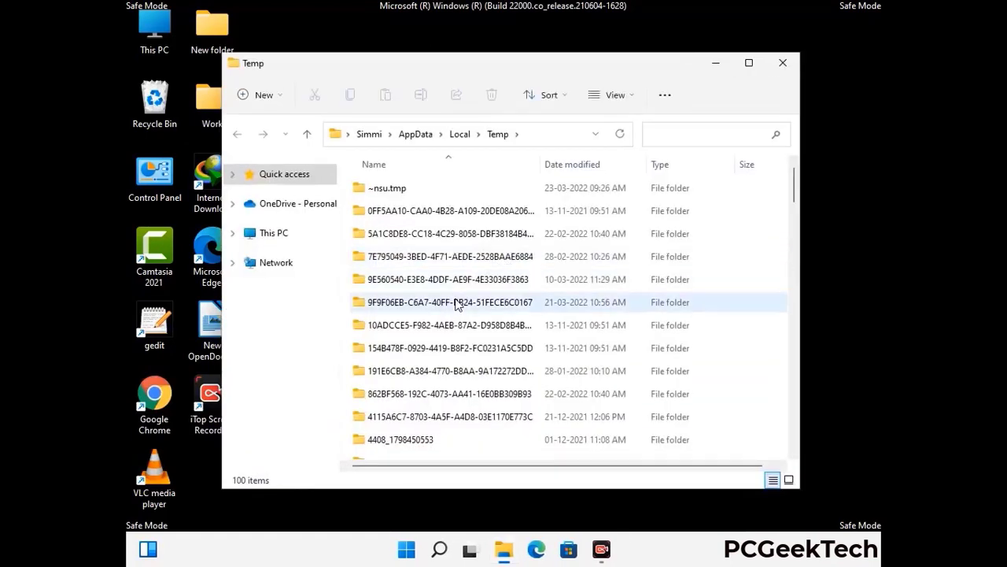
Step: Select all 100 Temp items, delete them, and close the window
{"action": "left_click", "coordinate": [454, 299]}
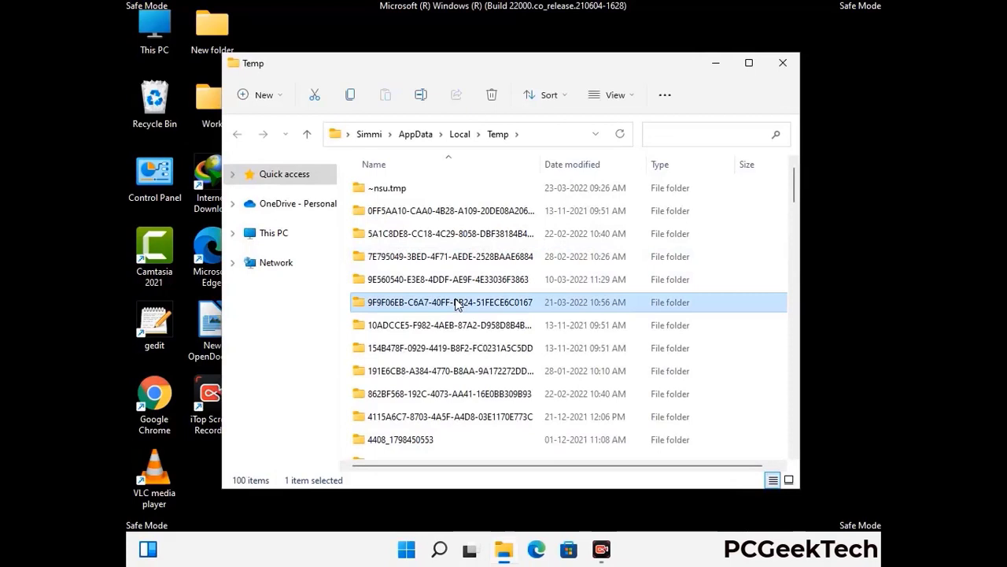
{"action": "key", "text": "ctrl+a"}
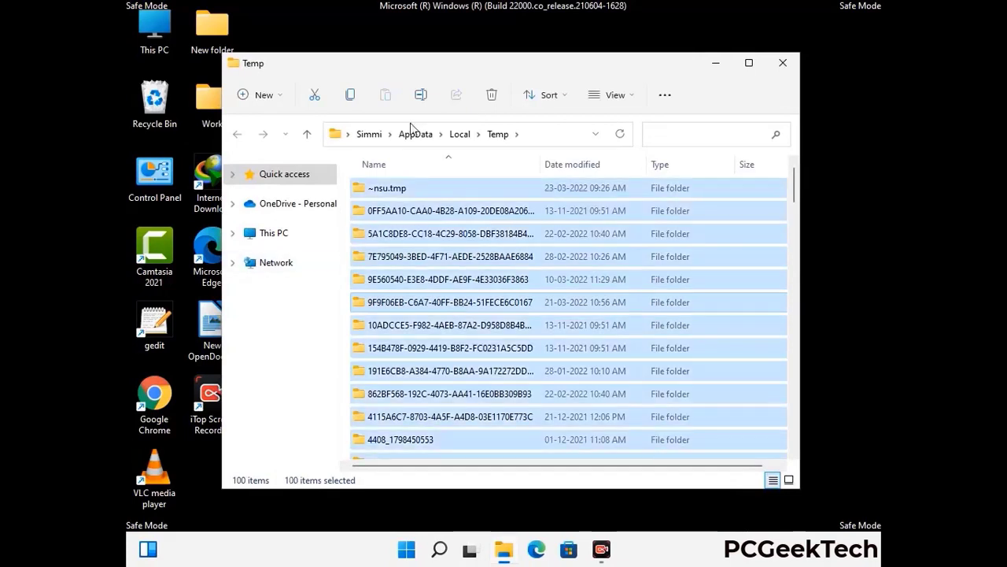
{"action": "left_click", "coordinate": [493, 95]}
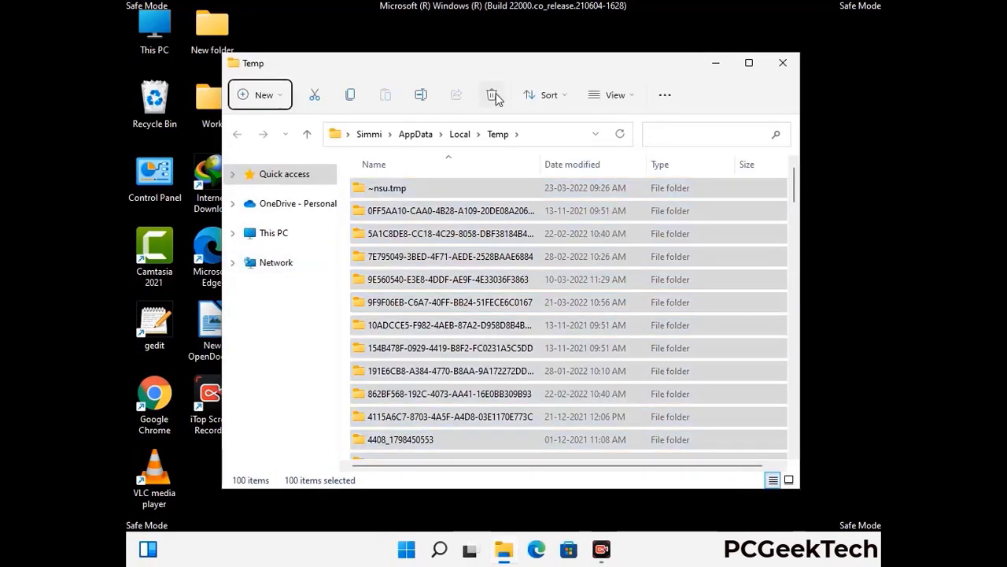
{"action": "left_click", "coordinate": [783, 63]}
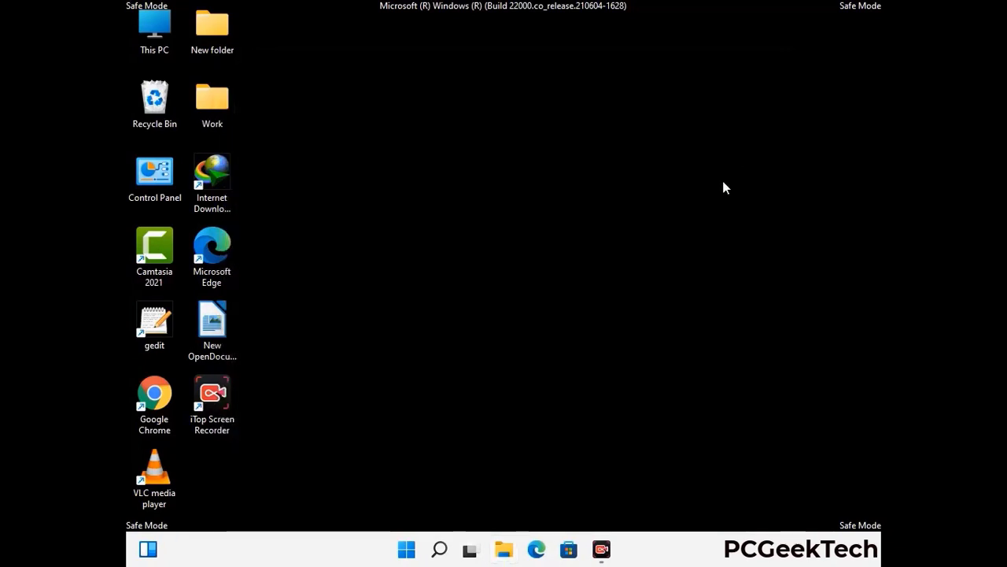
Step: Run 'temp', delete all six items in C:\Windows\Temp, and close the folder
{"action": "key", "text": "super+r"}
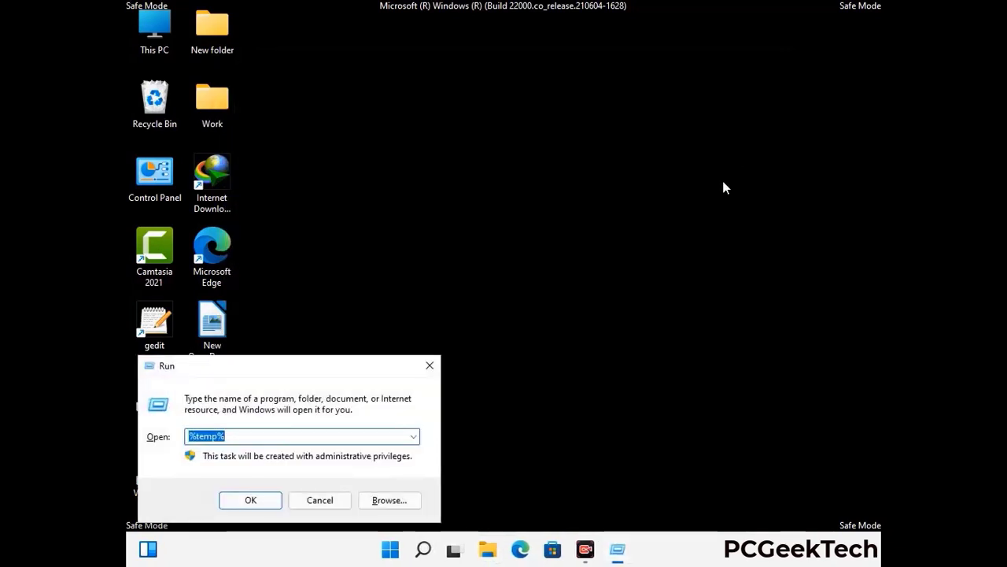
{"action": "left_click_drag", "start_coordinate": [339, 363], "coordinate": [573, 147]}
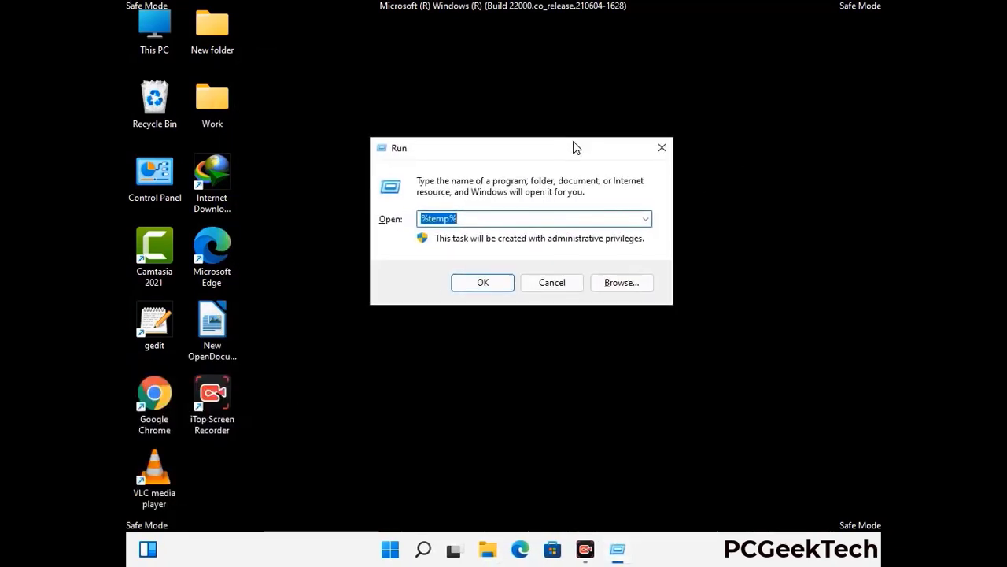
{"action": "type", "text": "temp"}
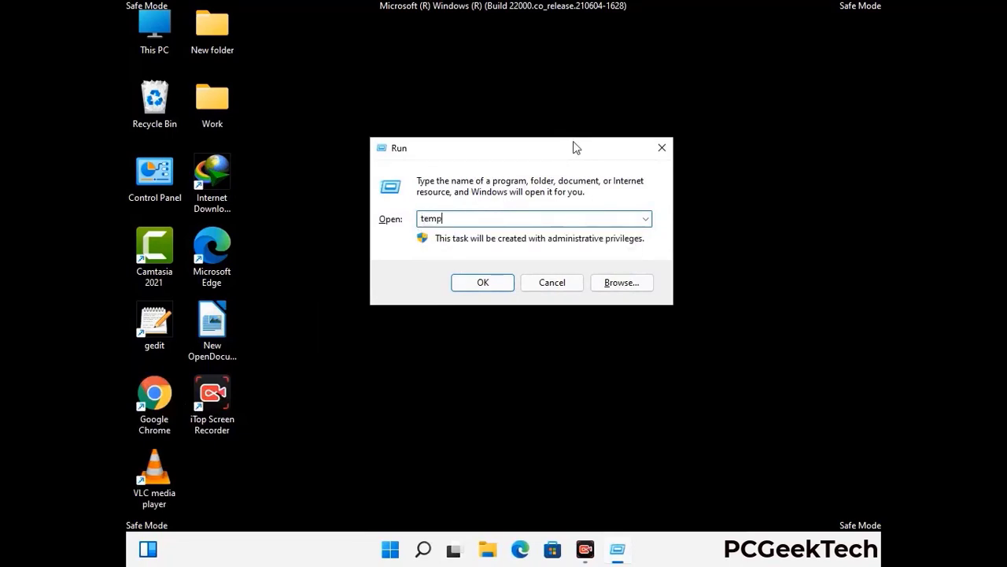
{"action": "key", "text": "Return"}
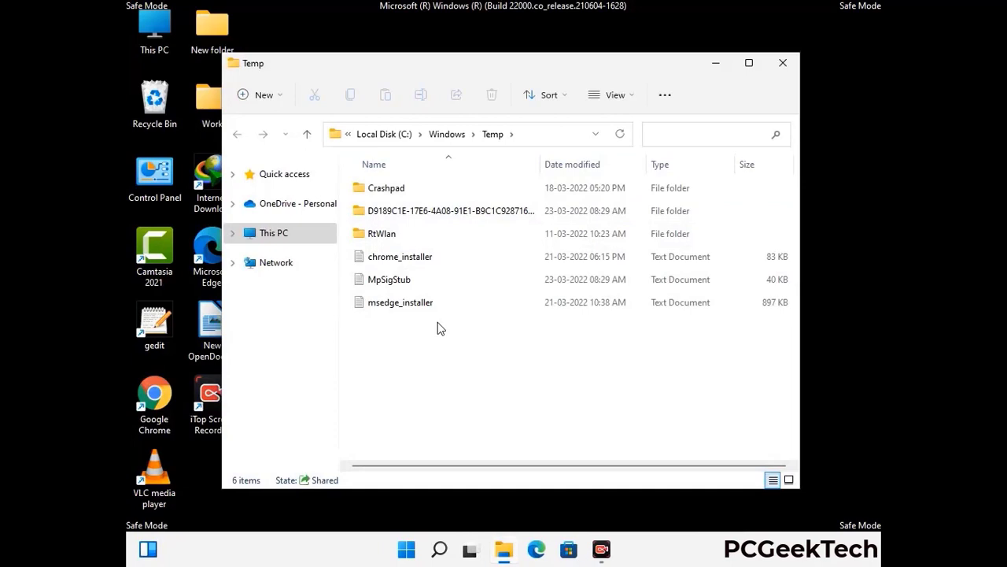
{"action": "key", "text": "ctrl+a"}
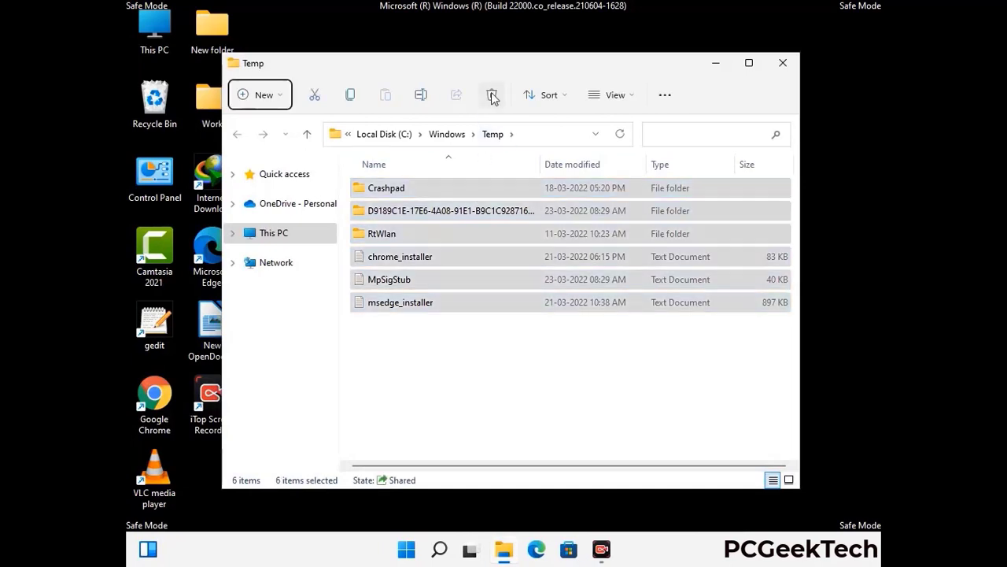
{"action": "left_click", "coordinate": [492, 94]}
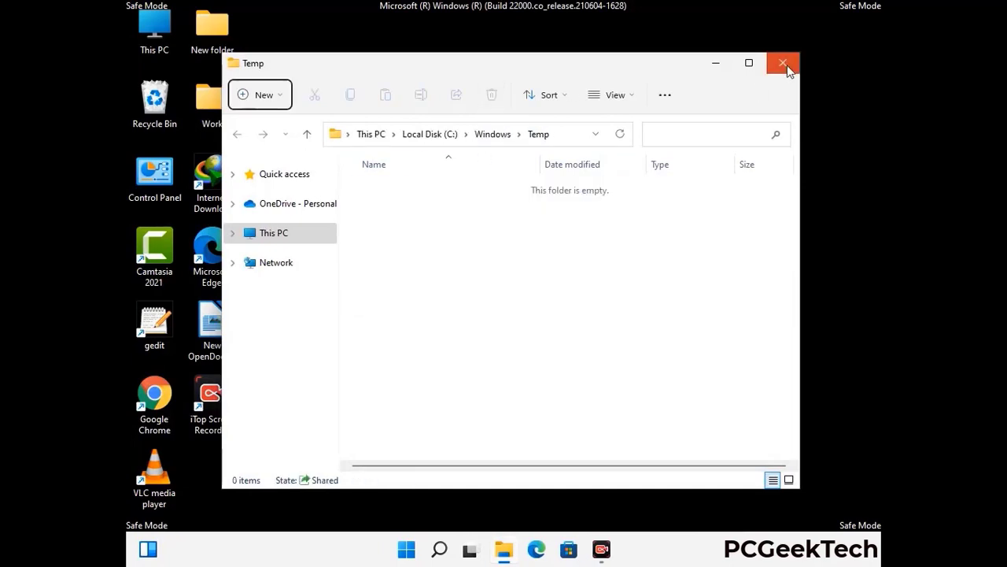
{"action": "left_click", "coordinate": [786, 65]}
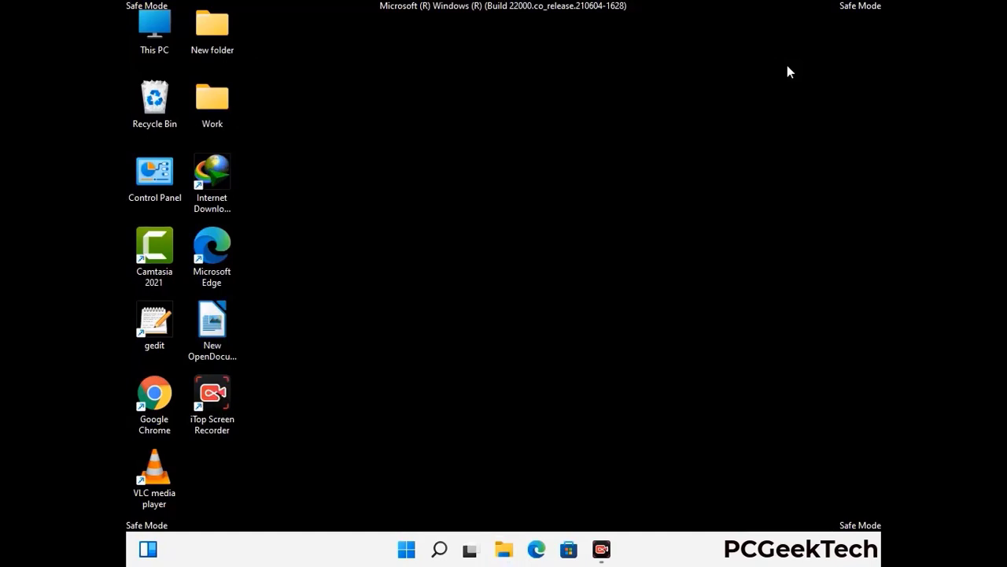
Step: Launch Registry Editor from the Run box
{"action": "key", "text": "super+r"}
{"action": "left_click_drag", "start_coordinate": [307, 366], "coordinate": [522, 126]}
{"action": "type", "text": "reged"}
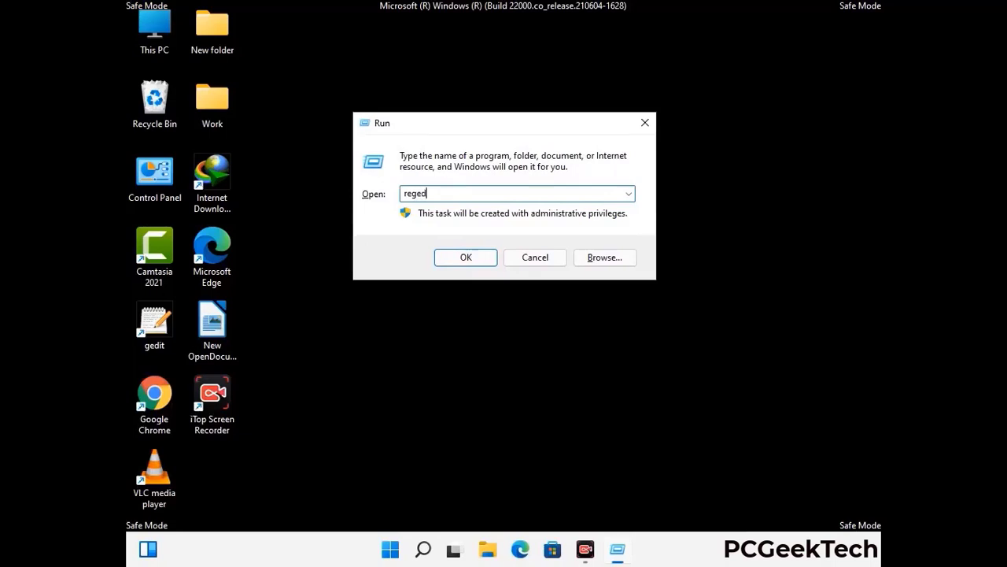
{"action": "key", "text": "Return"}
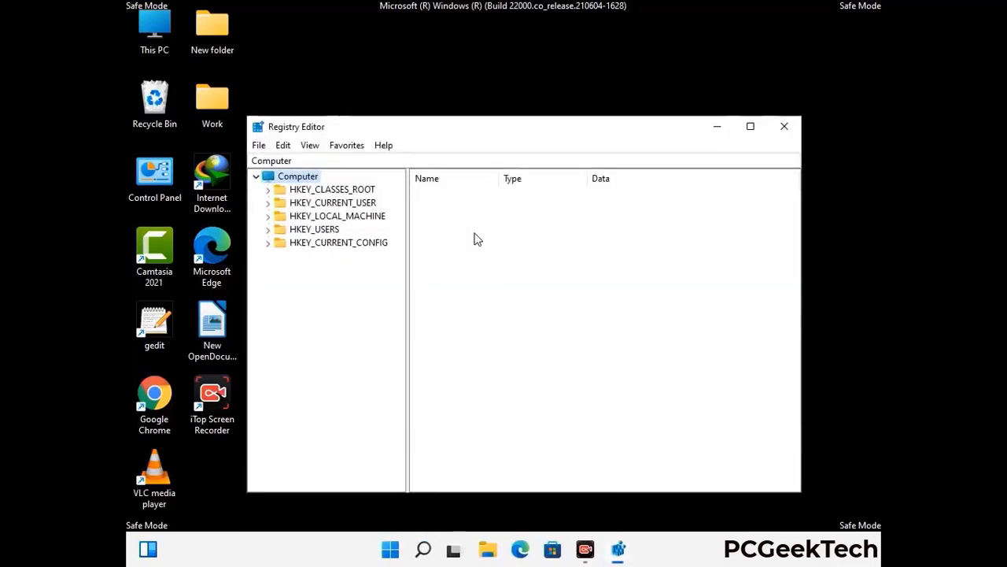
Step: Expand HKEY_CURRENT_USER, then Software, then Microsoft in the registry tree
{"action": "left_click", "coordinate": [336, 216]}
{"action": "left_click", "coordinate": [268, 202]}
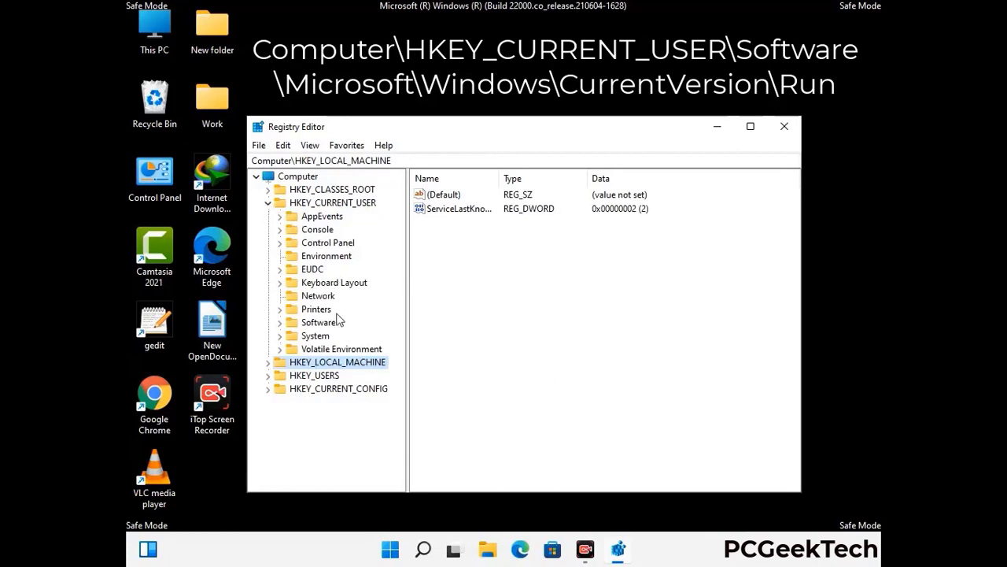
{"action": "left_click", "coordinate": [313, 324]}
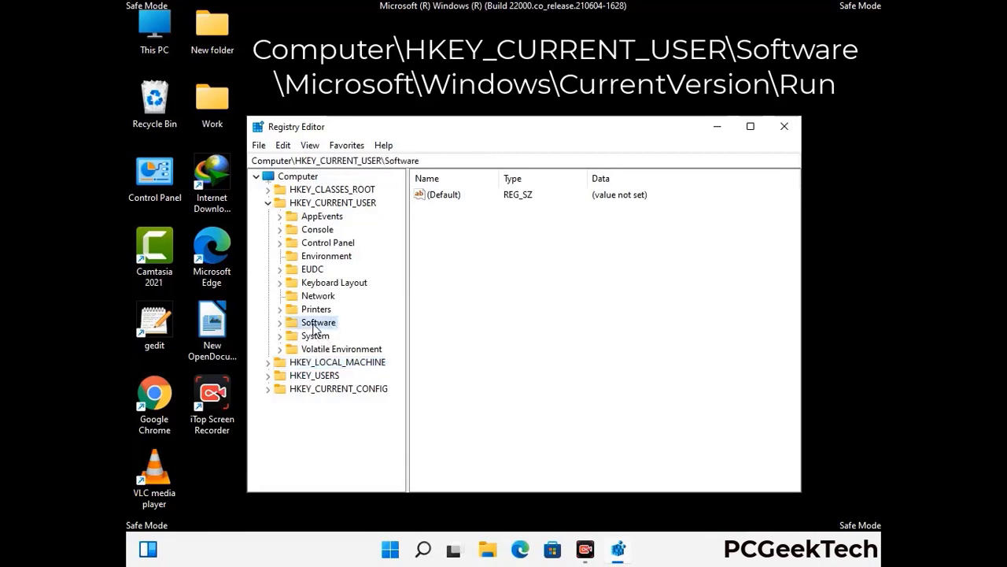
{"action": "left_click", "coordinate": [280, 322]}
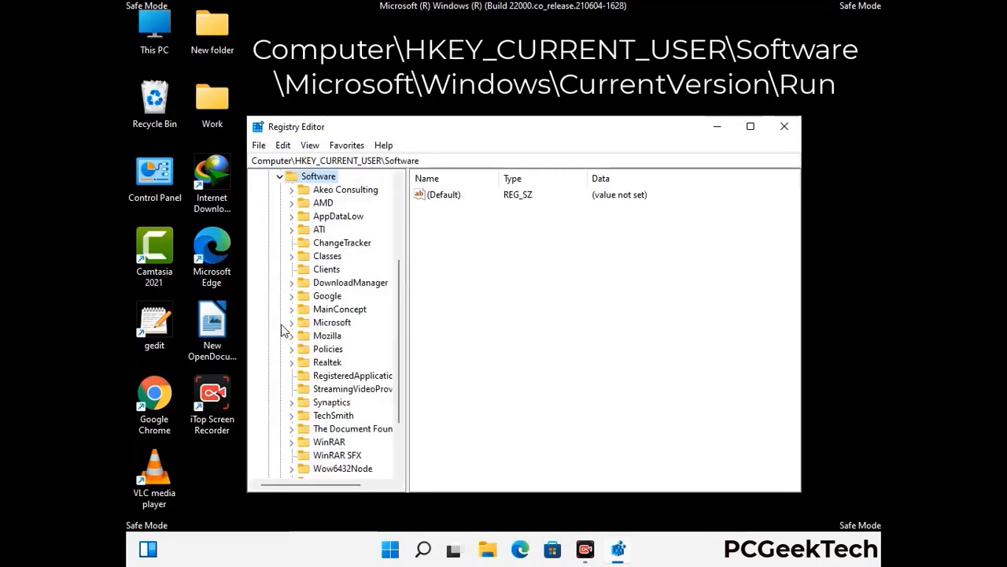
{"action": "double_click", "coordinate": [330, 323]}
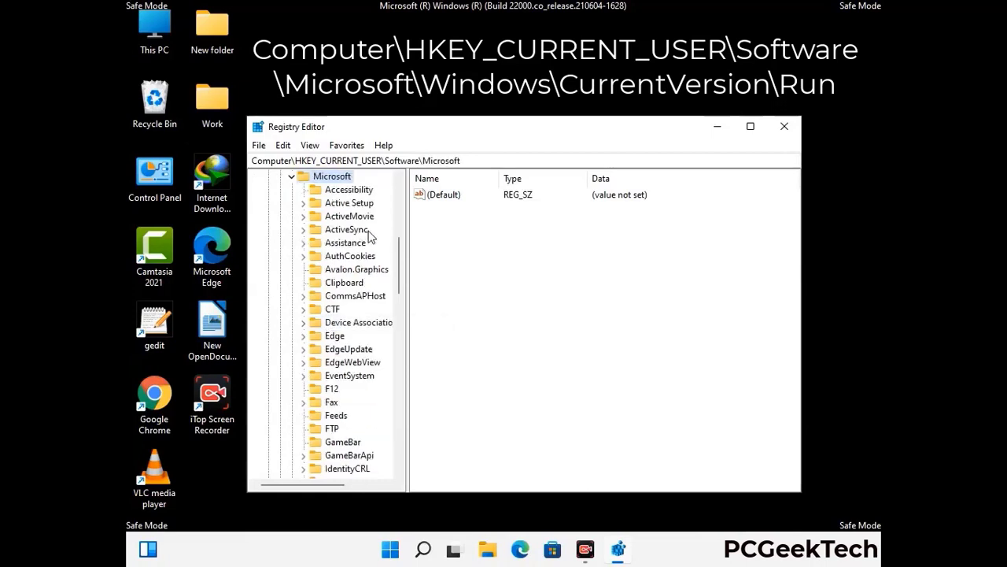
Step: Go through Windows and CurrentVersion to select the Run startup key
{"action": "scroll", "coordinate": [365, 341], "scroll_direction": "down", "scroll_amount": 4}
{"action": "scroll", "coordinate": [364, 343], "scroll_direction": "down", "scroll_amount": 3}
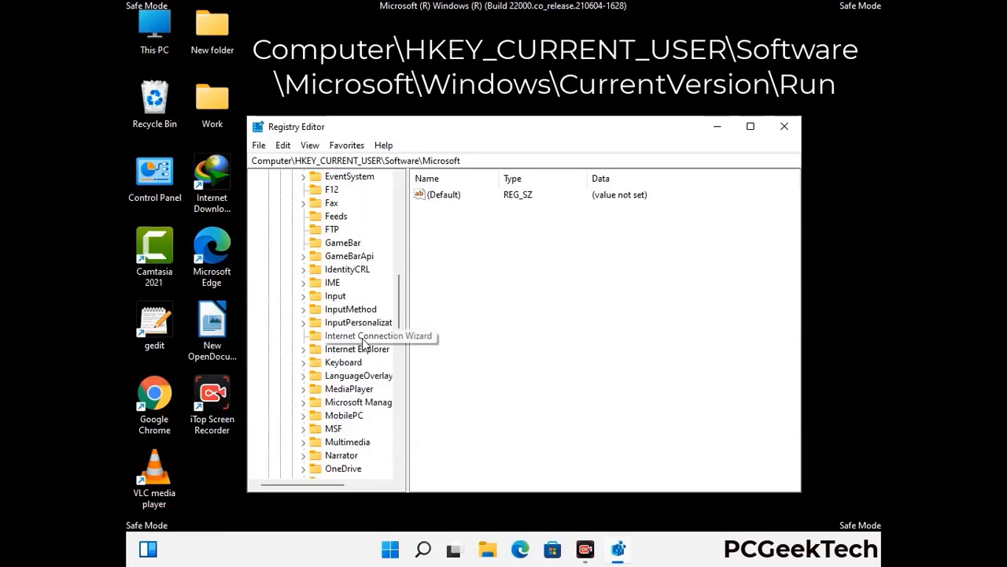
{"action": "scroll", "coordinate": [364, 344], "scroll_direction": "down", "scroll_amount": 6}
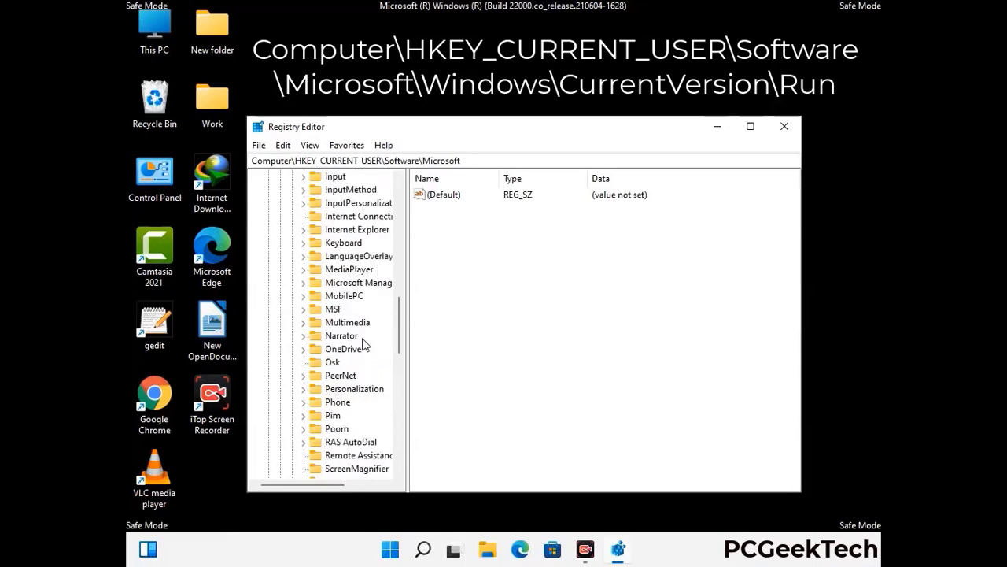
{"action": "scroll", "coordinate": [363, 342], "scroll_direction": "down", "scroll_amount": 4}
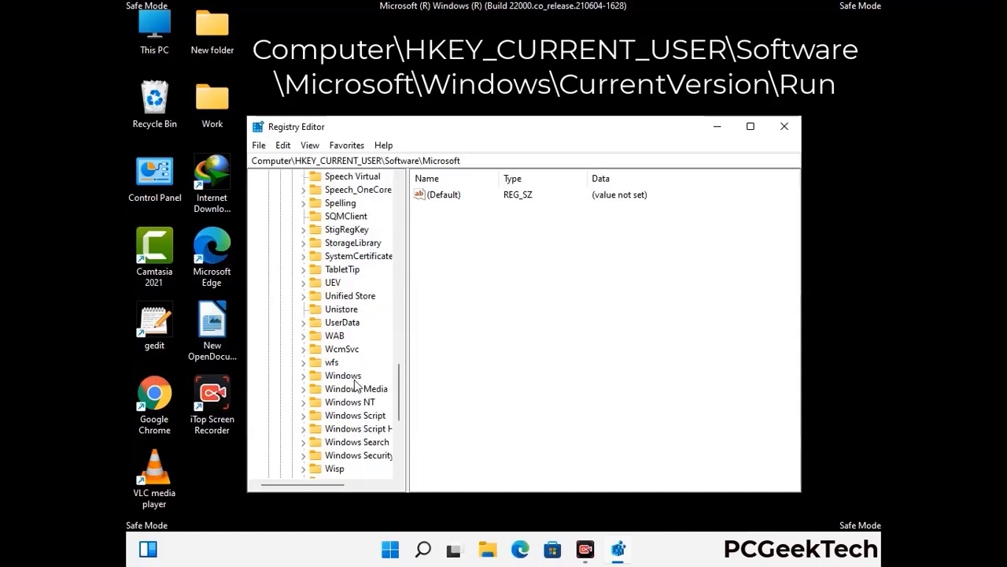
{"action": "double_click", "coordinate": [352, 376]}
{"action": "scroll", "coordinate": [365, 373], "scroll_direction": "down", "scroll_amount": 1}
{"action": "double_click", "coordinate": [365, 362]}
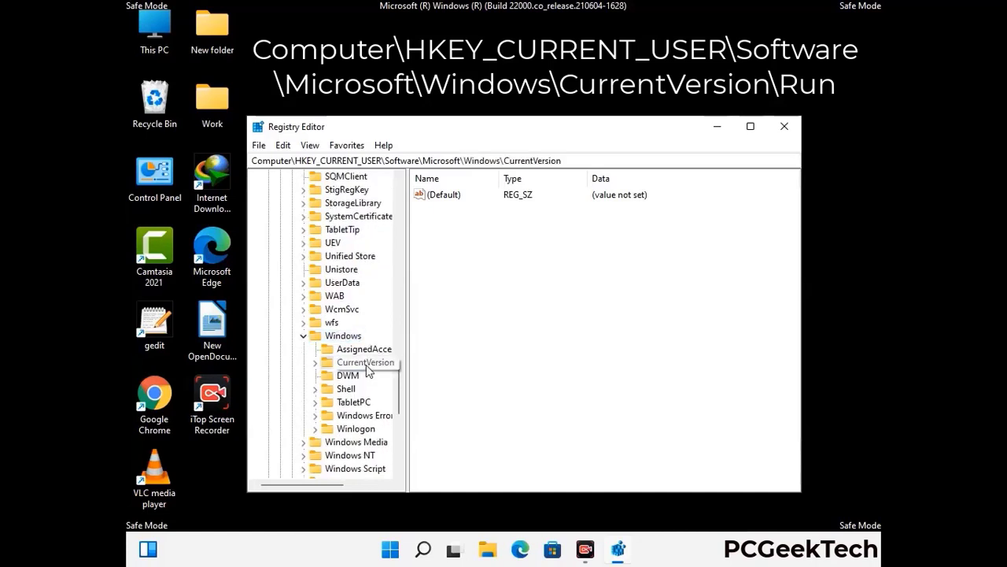
{"action": "scroll", "coordinate": [364, 351], "scroll_direction": "down", "scroll_amount": 10}
{"action": "scroll", "coordinate": [362, 340], "scroll_direction": "down", "scroll_amount": 4}
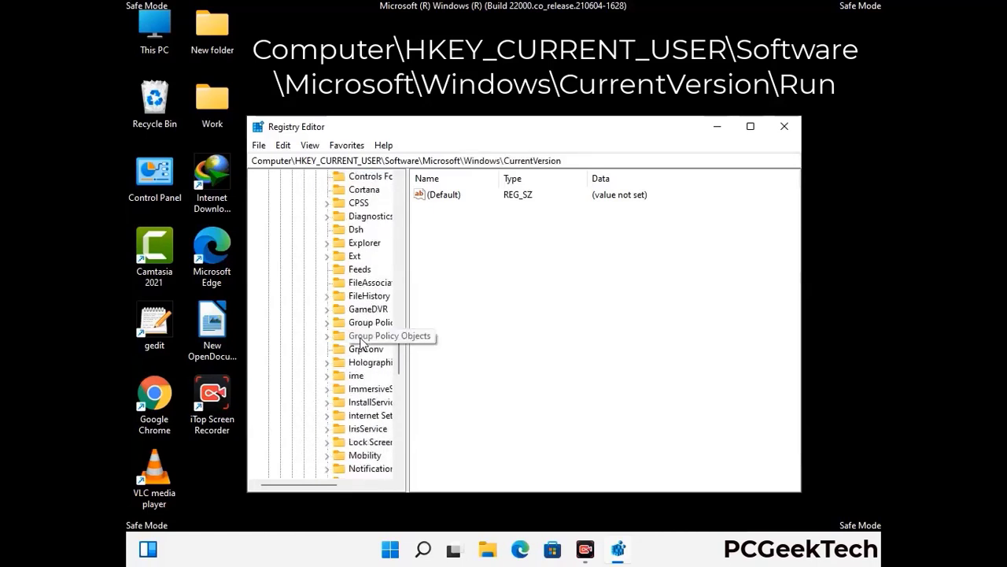
{"action": "scroll", "coordinate": [361, 341], "scroll_direction": "down", "scroll_amount": 1}
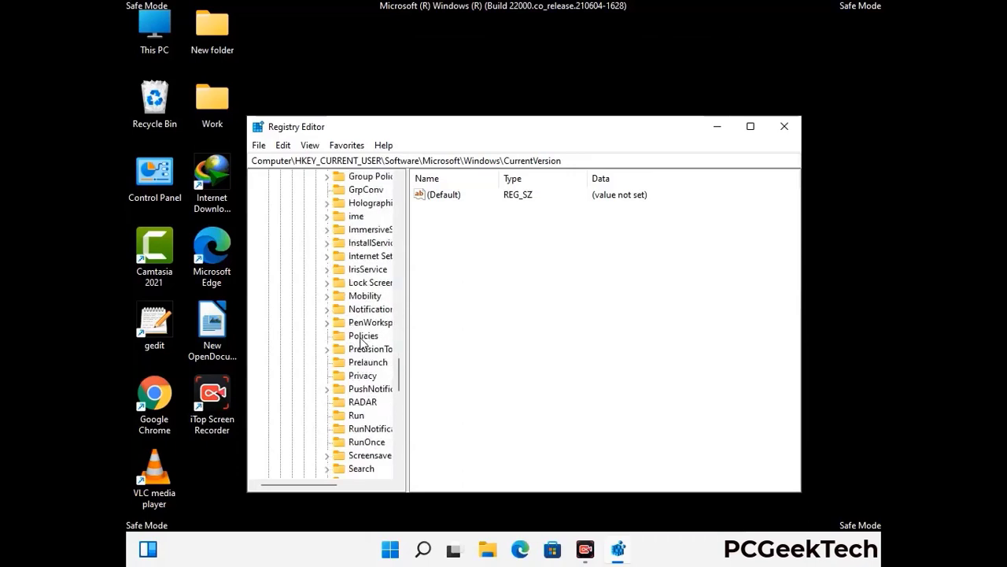
{"action": "scroll", "coordinate": [362, 340], "scroll_direction": "down", "scroll_amount": 1}
{"action": "left_click", "coordinate": [357, 376]}
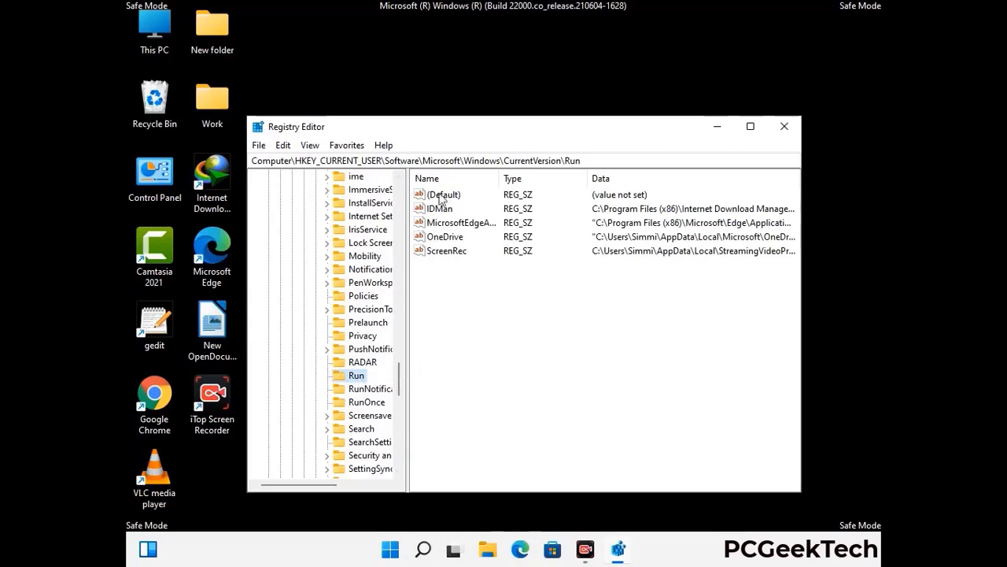
Step: Delete the ScreenRec value from the Run key and confirm the deletion
{"action": "left_click", "coordinate": [445, 252]}
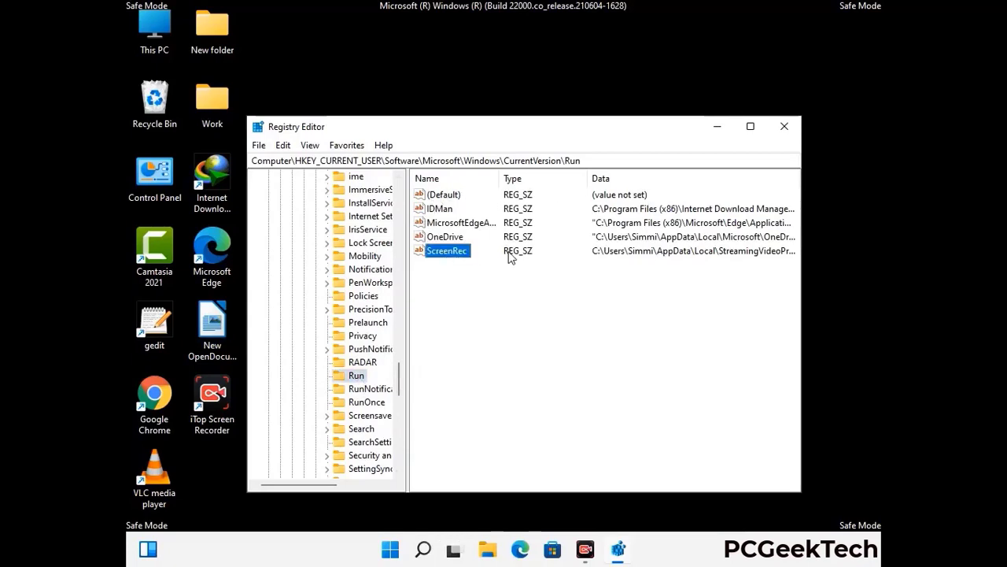
{"action": "left_click", "coordinate": [455, 253]}
{"action": "right_click", "coordinate": [456, 253]}
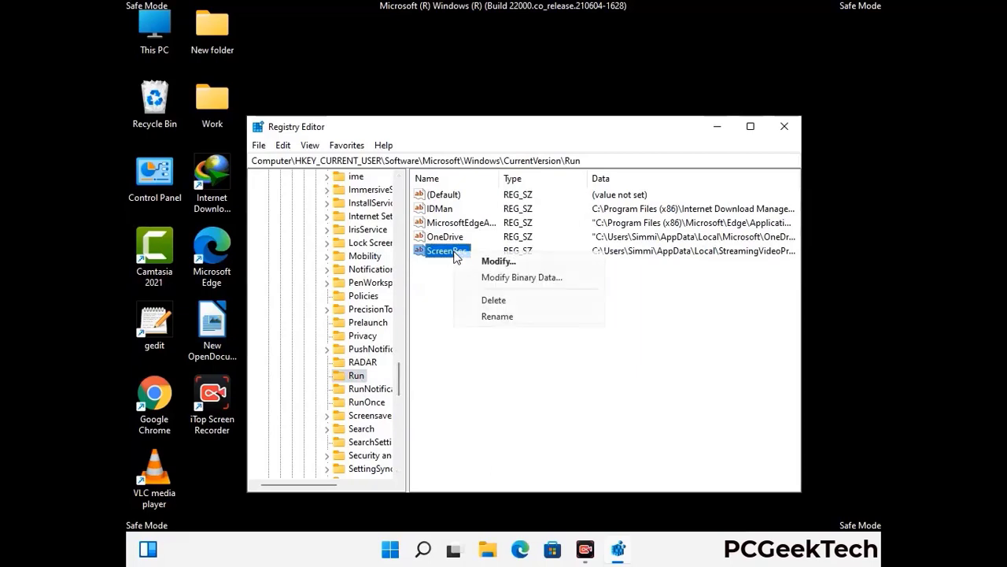
{"action": "left_click", "coordinate": [484, 301]}
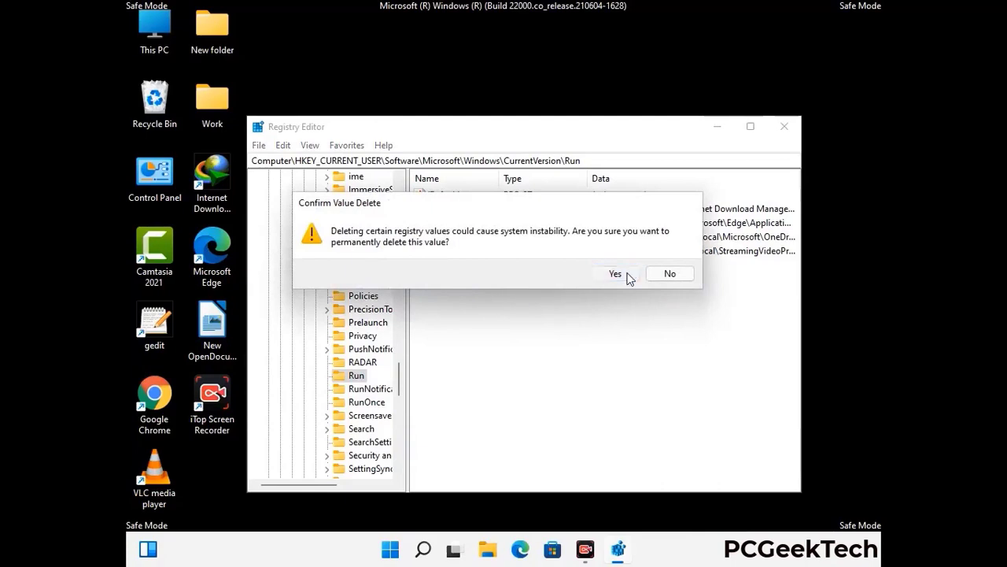
{"action": "left_click", "coordinate": [628, 276]}
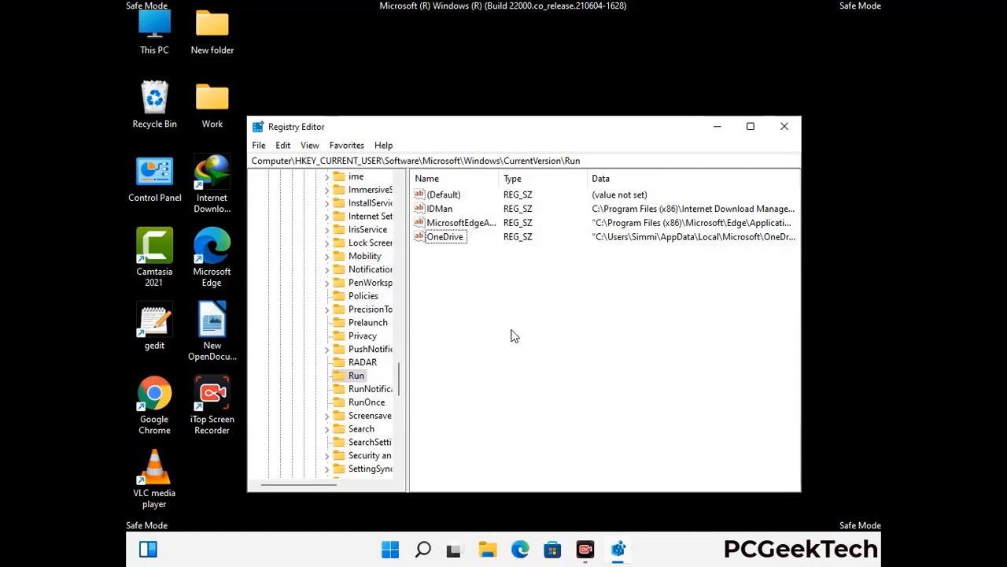
Step: Search the registry for 'Virus Name', dismiss the search, and close Registry Editor
{"action": "key", "text": "ctrl+f"}
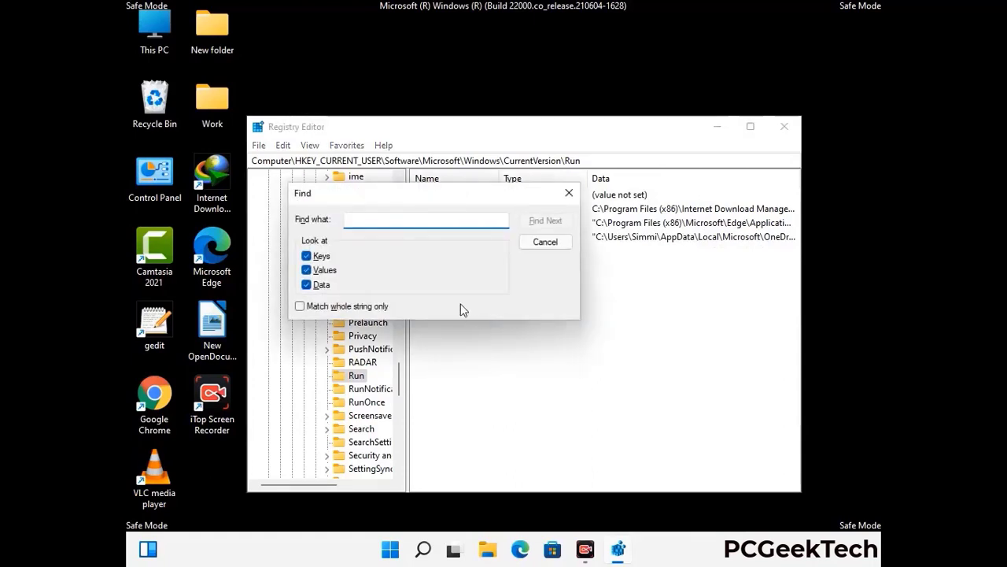
{"action": "type", "text": "Virus Name"}
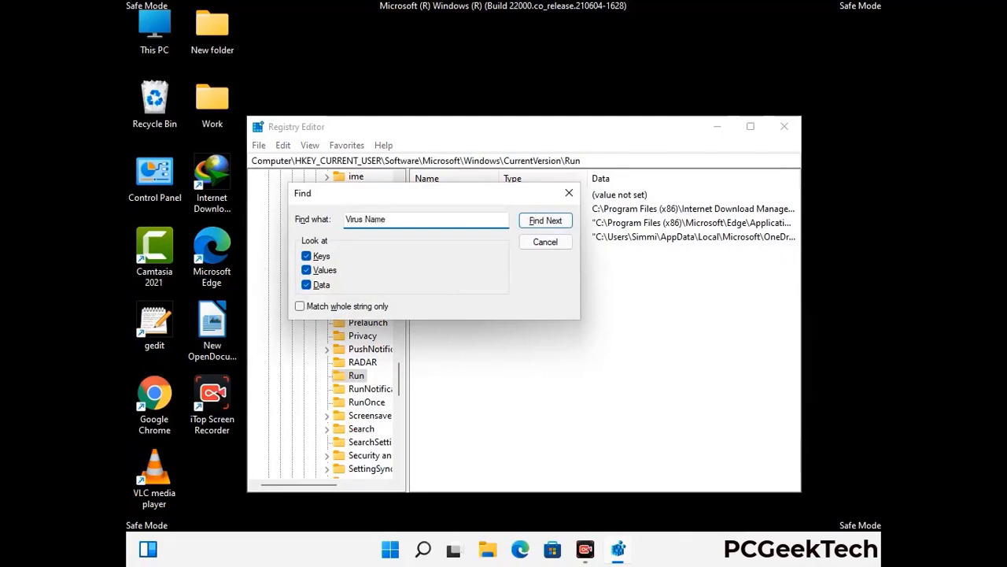
{"action": "left_click", "coordinate": [535, 224]}
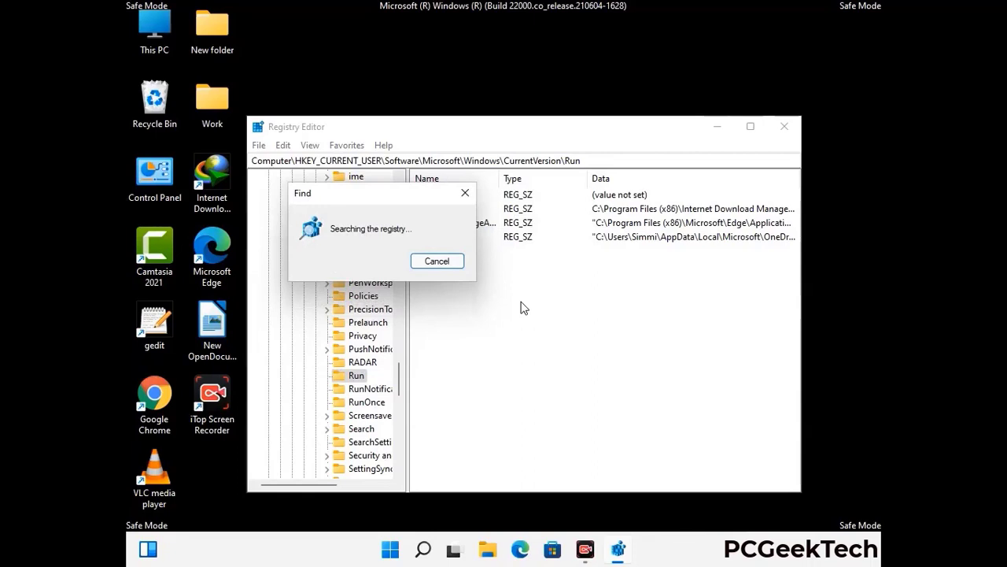
{"action": "left_click", "coordinate": [466, 193]}
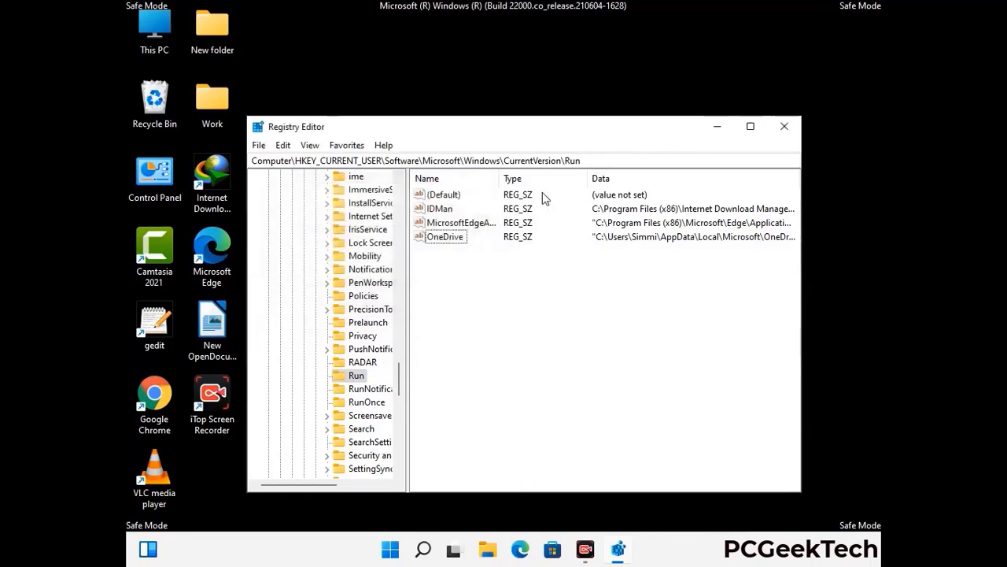
{"action": "left_click", "coordinate": [784, 127]}
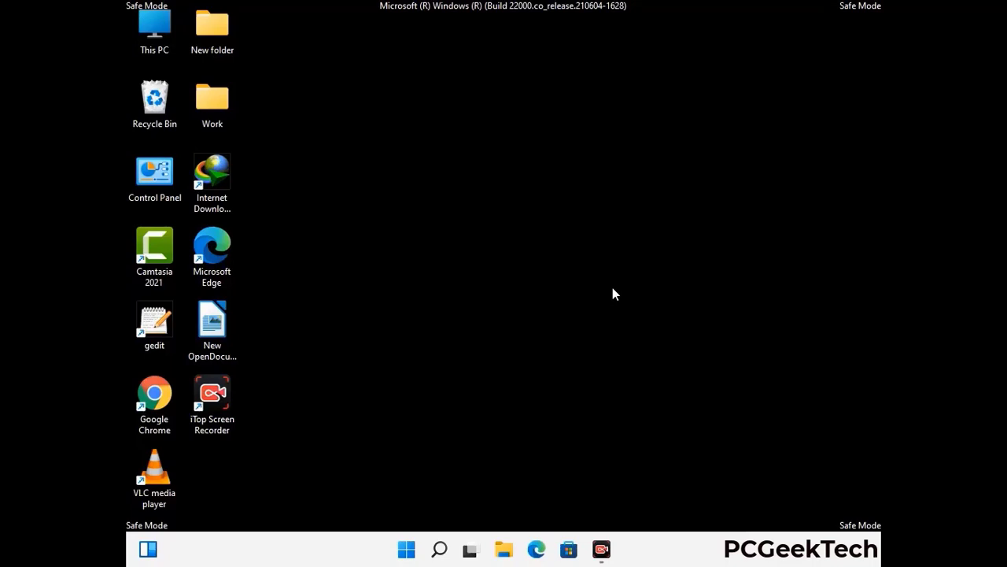
Step: Launch msconfig and untick Safe boot in the Boot options
{"action": "key", "text": "super+r"}
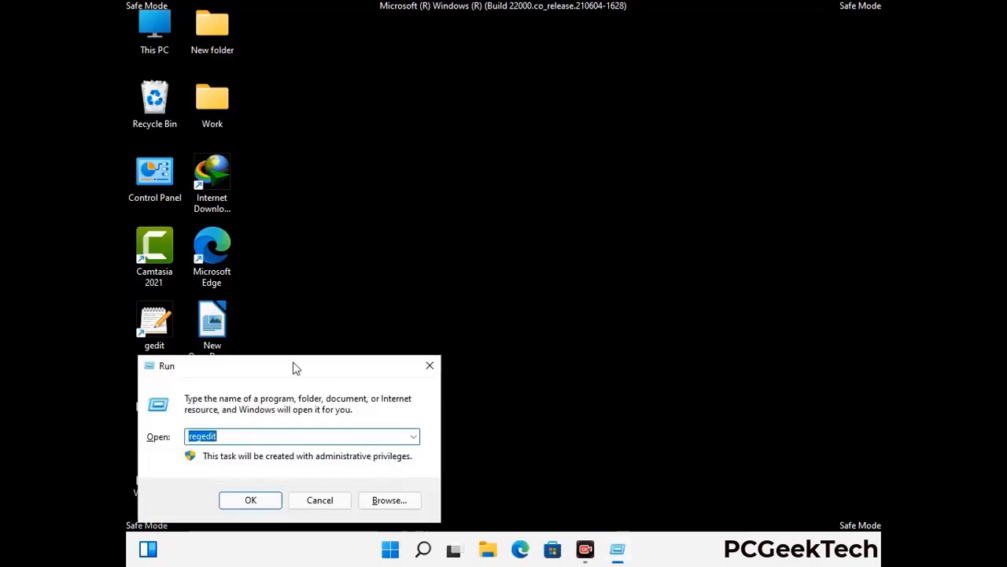
{"action": "left_click_drag", "start_coordinate": [294, 368], "coordinate": [516, 157]}
{"action": "type", "text": "msconfig"}
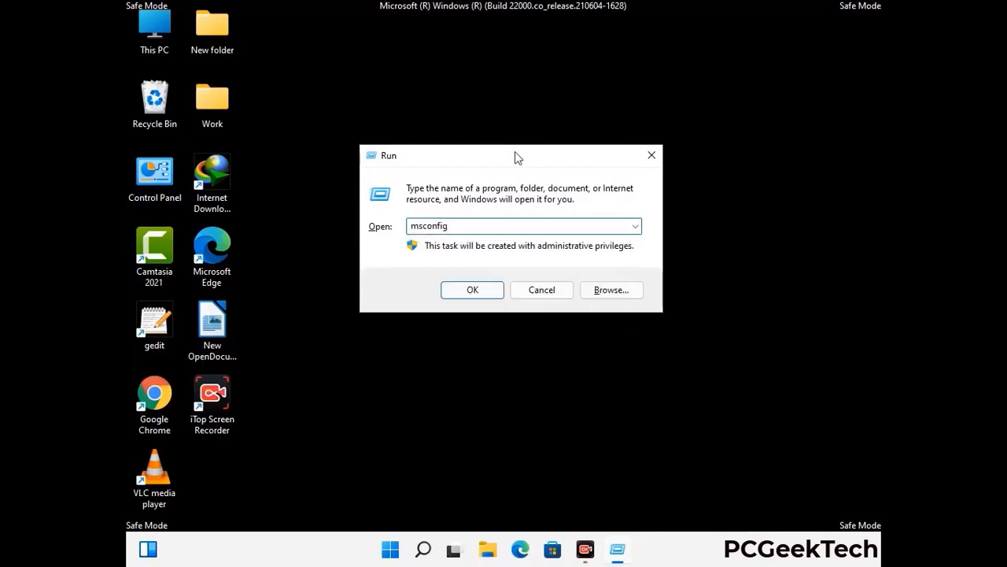
{"action": "left_click", "coordinate": [468, 290]}
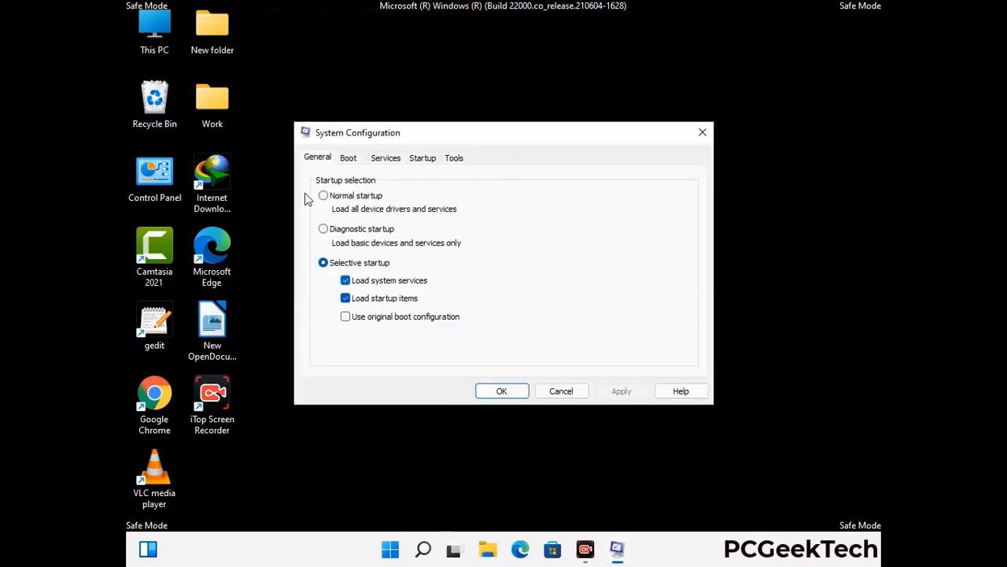
{"action": "left_click", "coordinate": [347, 158]}
{"action": "left_click", "coordinate": [326, 299]}
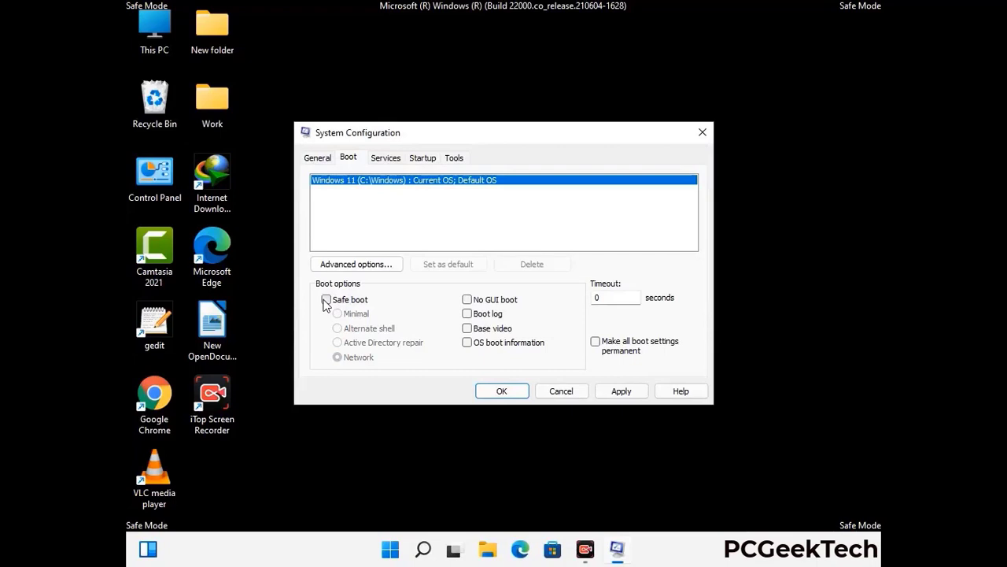